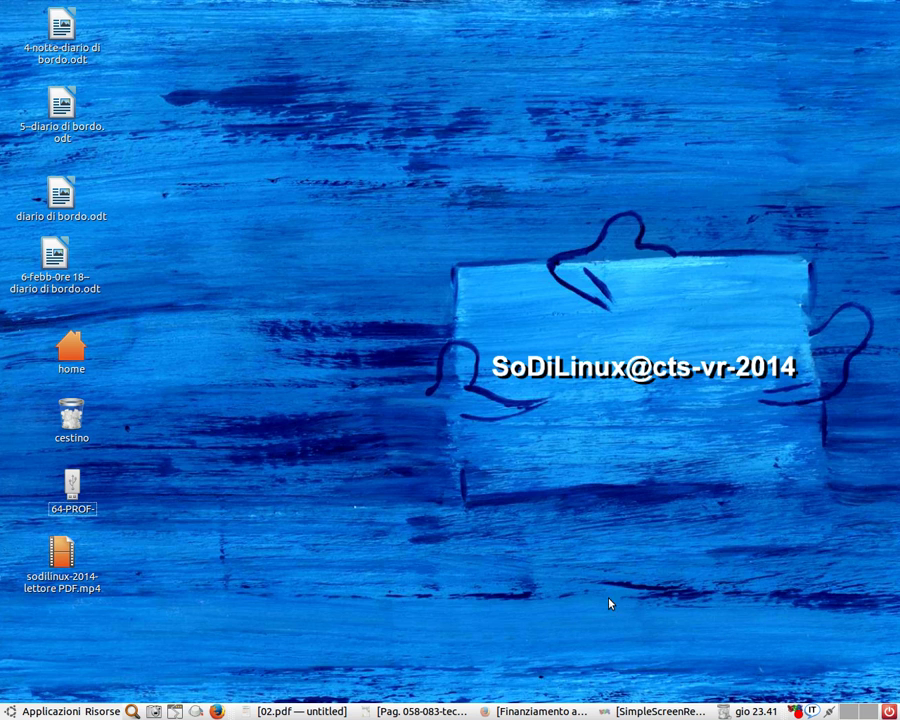
Examine the application categories, the Didattica lists by alphabet and school level, and the Lettore Vocale gSpeech entry under Accesso universale.
{"action": "left_click", "coordinate": [48, 711]}
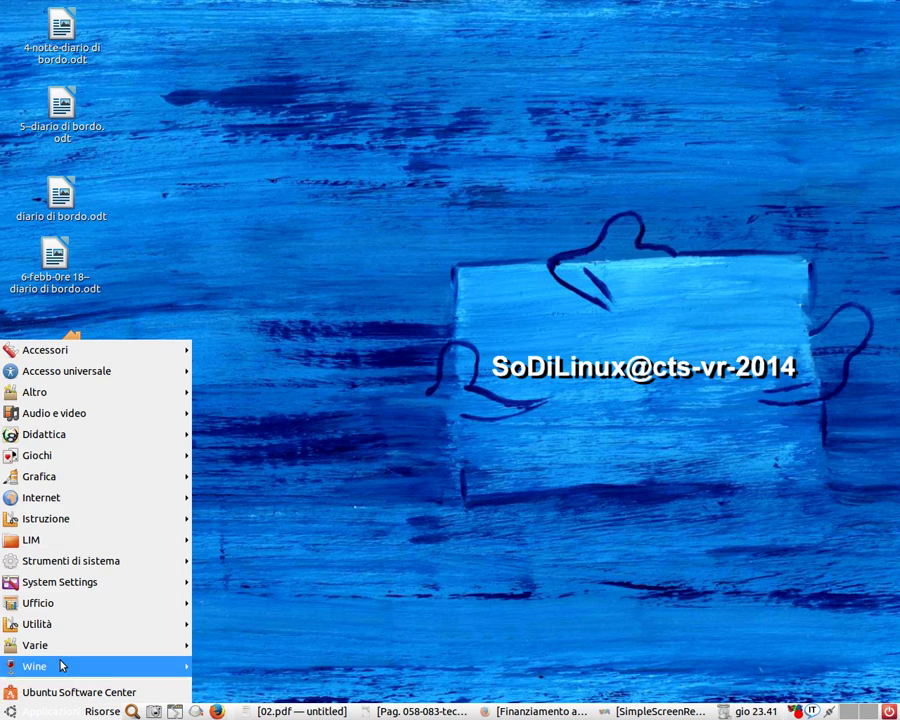
{"action": "mouse_move", "coordinate": [150, 371]}
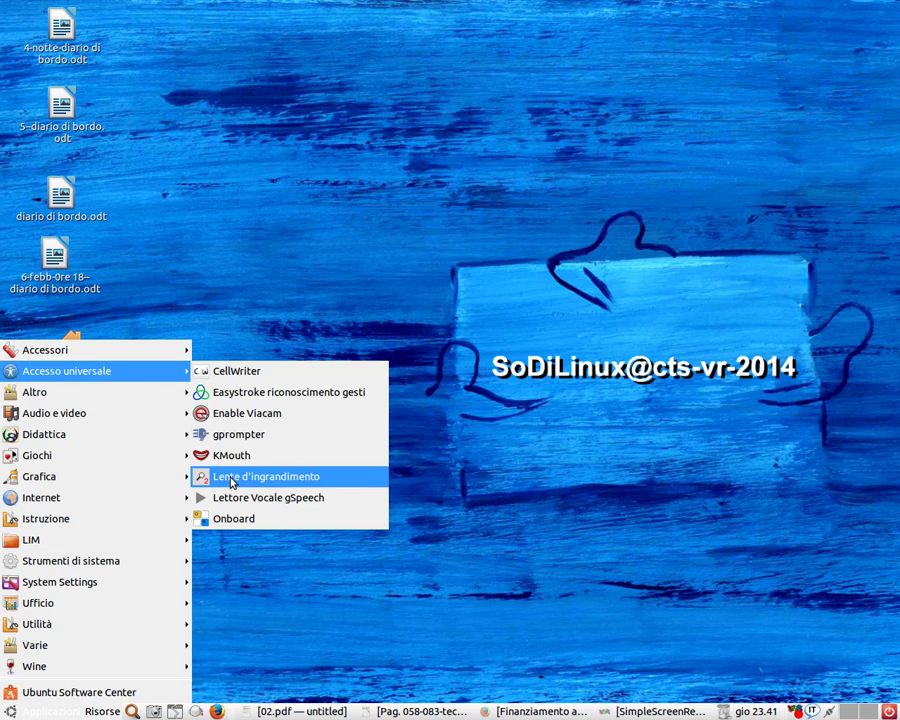
{"action": "mouse_move", "coordinate": [86, 524]}
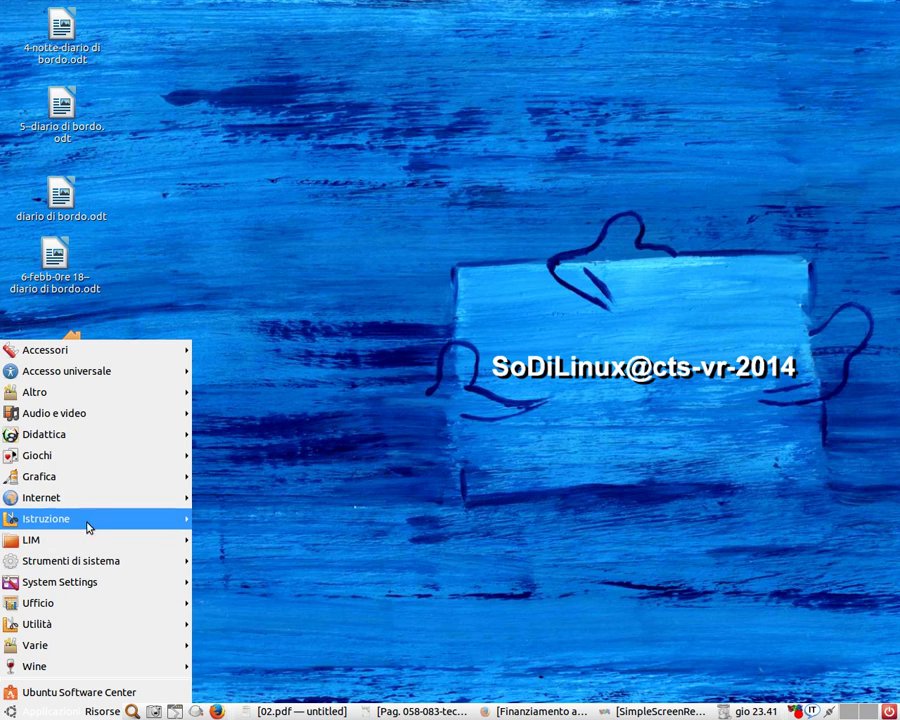
{"action": "mouse_move", "coordinate": [71, 602]}
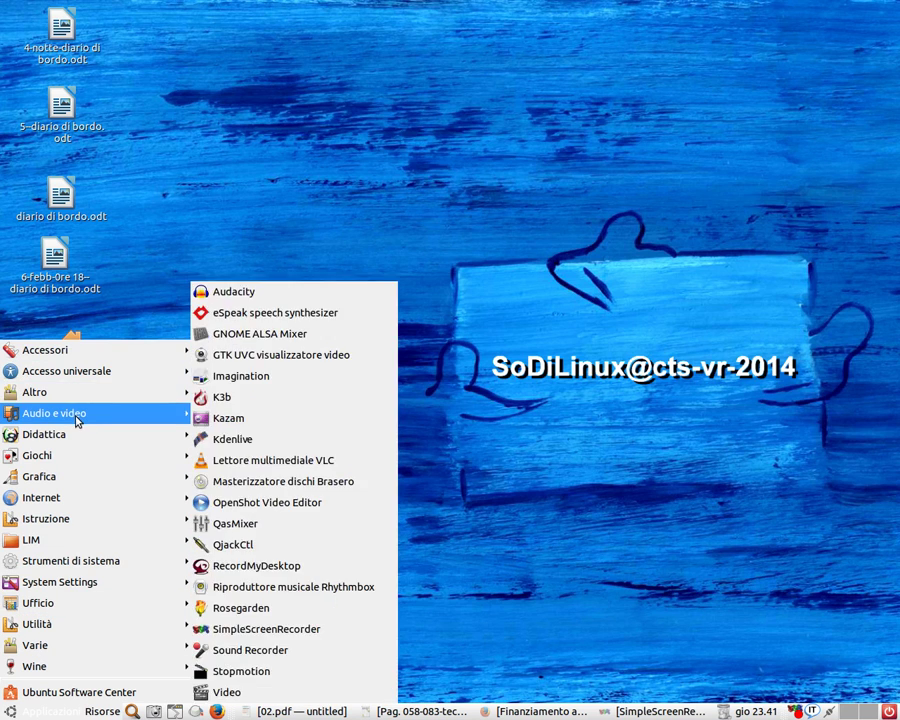
{"action": "mouse_move", "coordinate": [85, 374]}
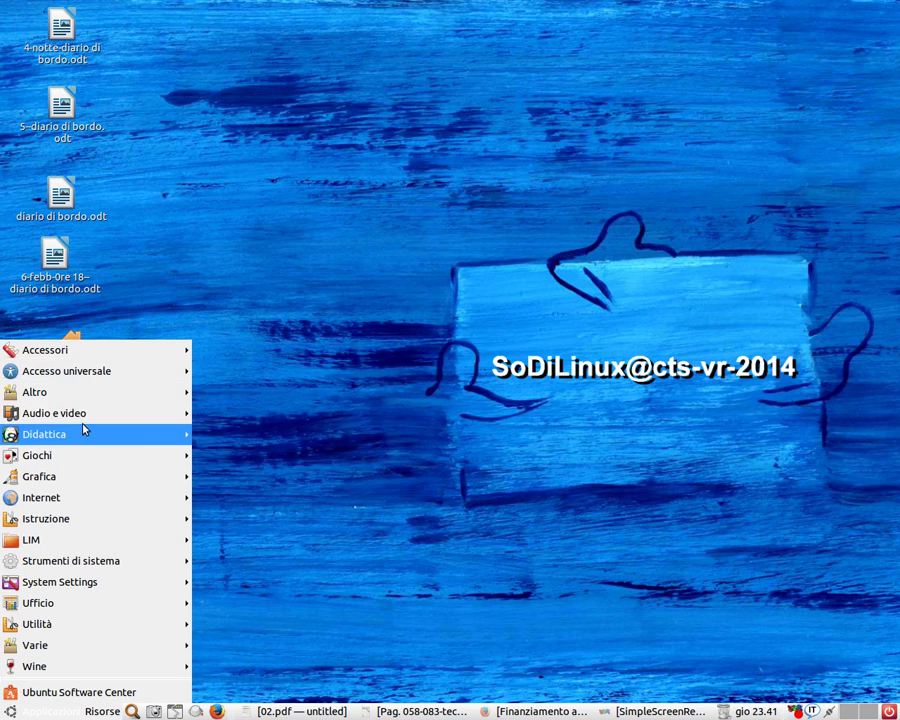
{"action": "mouse_move", "coordinate": [85, 436]}
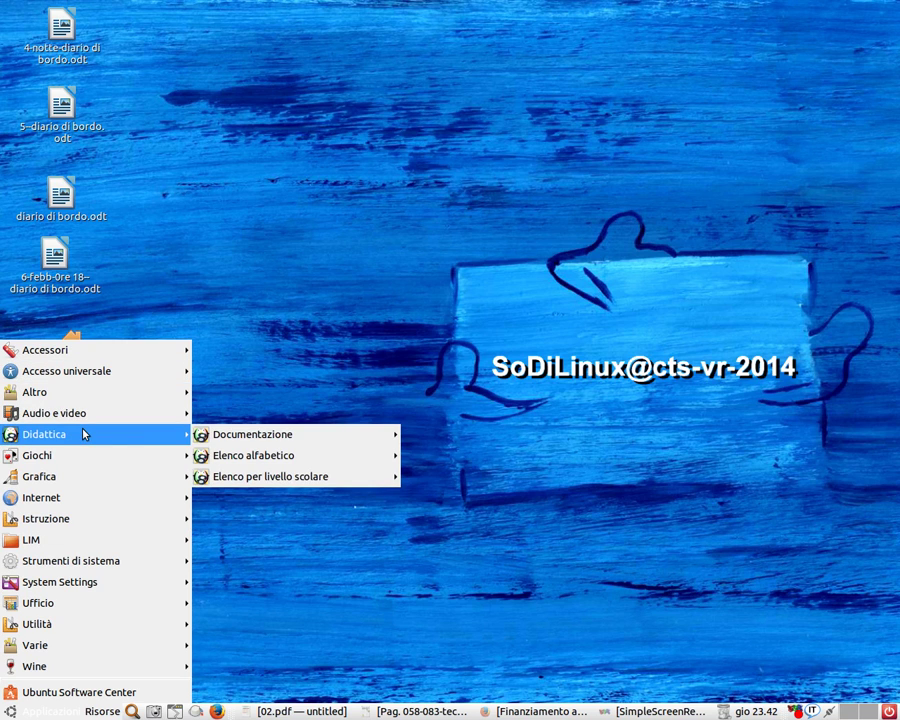
{"action": "mouse_move", "coordinate": [263, 462]}
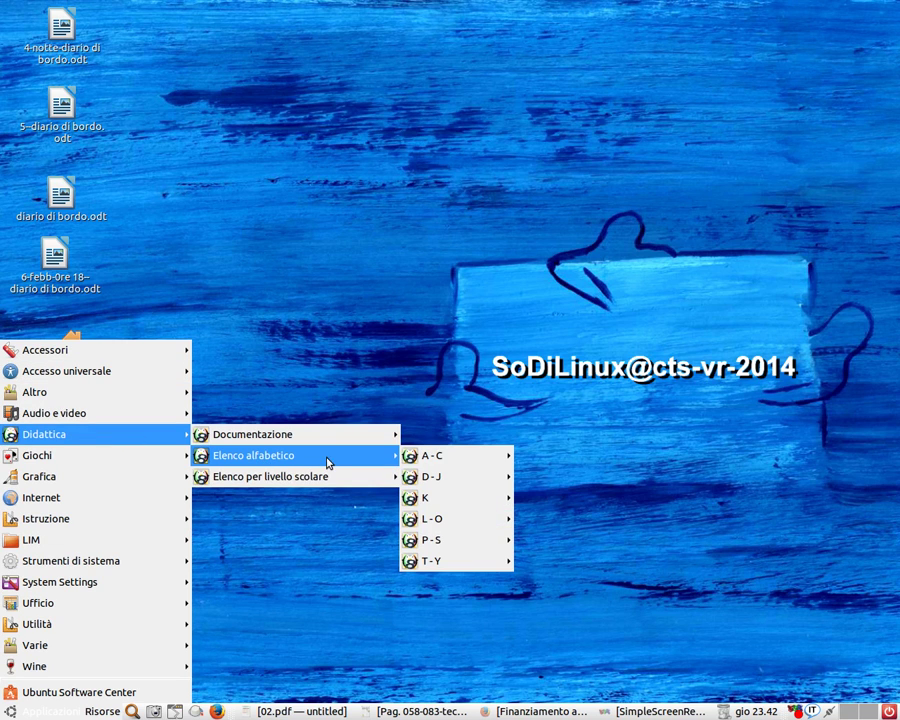
{"action": "mouse_move", "coordinate": [328, 480]}
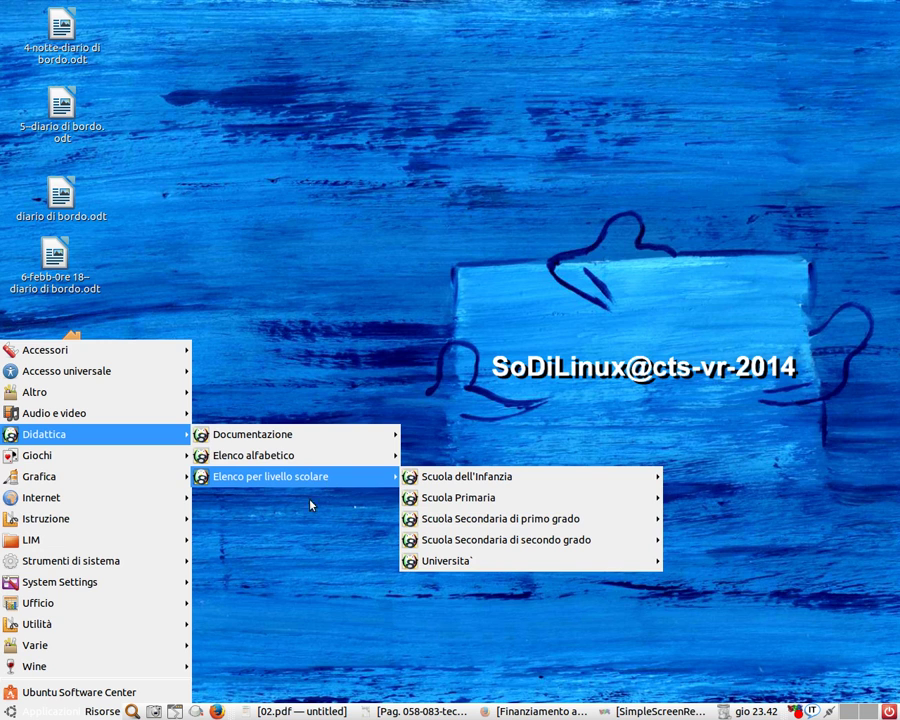
{"action": "left_click", "coordinate": [311, 502]}
{"action": "mouse_move", "coordinate": [71, 554]}
{"action": "left_mouse_down"}
{"action": "mouse_move", "coordinate": [84, 565]}
{"action": "mouse_move", "coordinate": [80, 556]}
{"action": "left_mouse_up"}
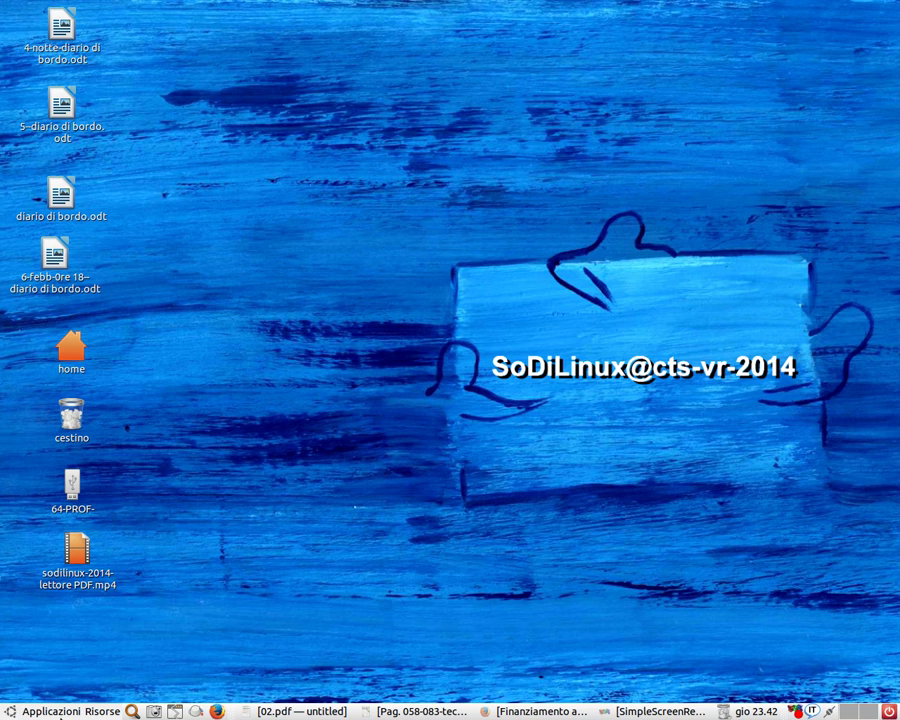
{"action": "left_click", "coordinate": [50, 711]}
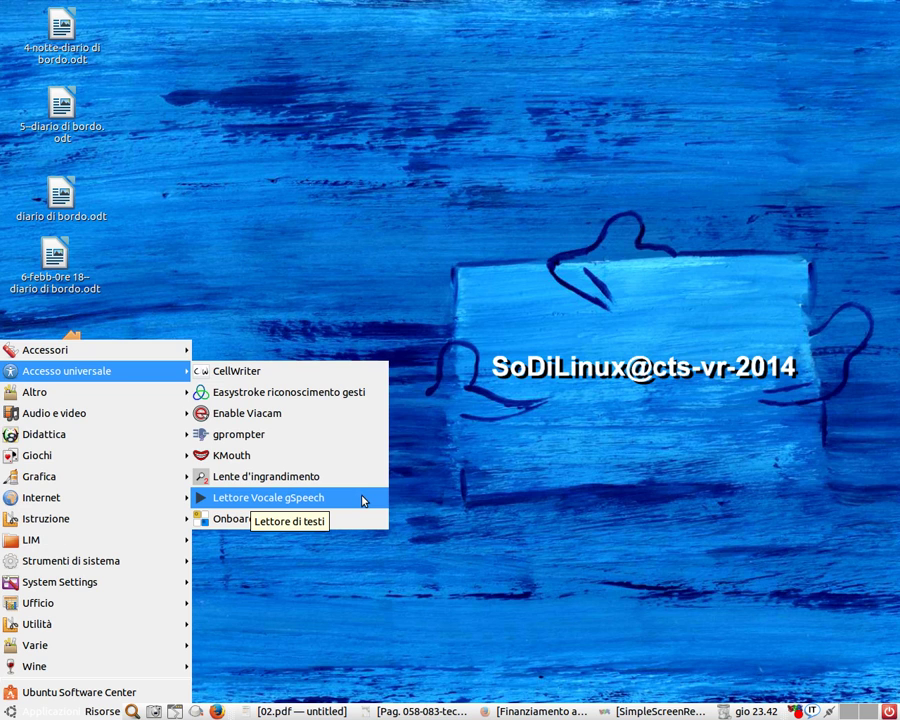
{"action": "left_click", "coordinate": [680, 532]}
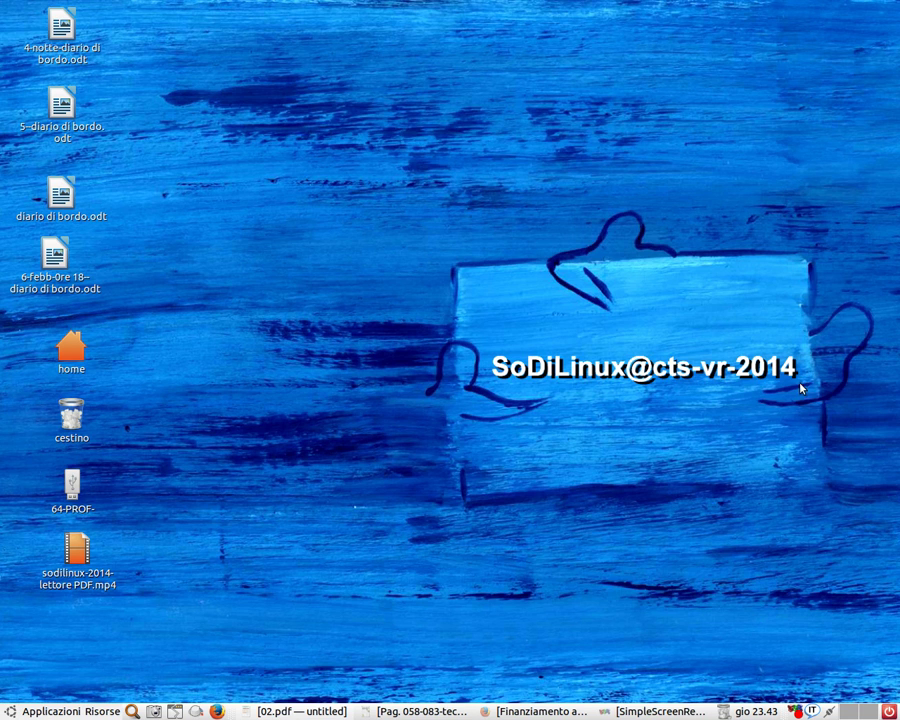
Display gSpeech's multimedia window and move it to the upper-left corner of the desktop.
{"action": "left_click", "coordinate": [813, 711]}
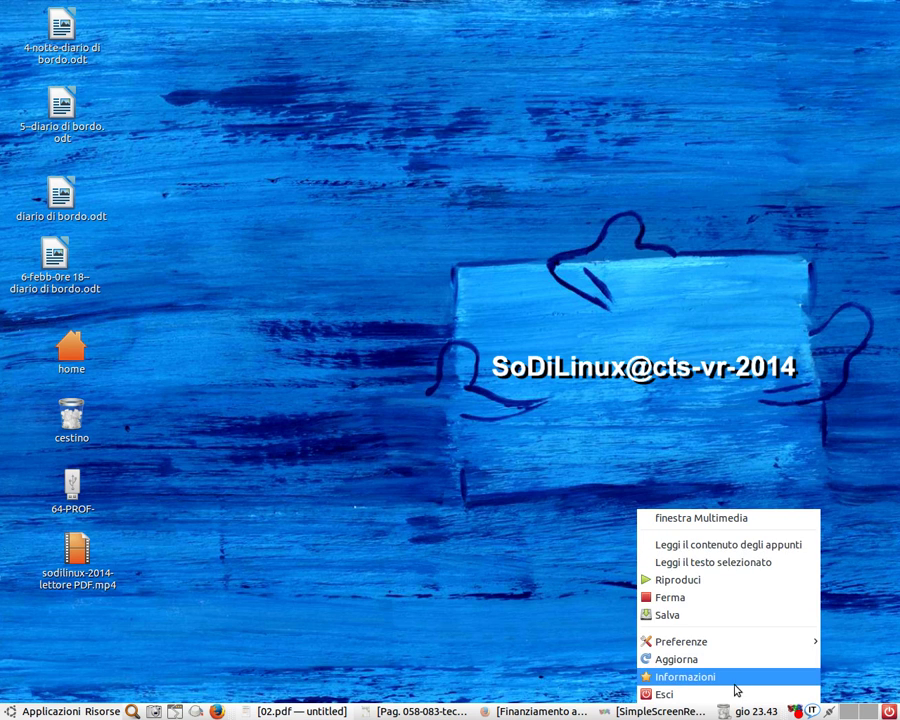
{"action": "left_click", "coordinate": [735, 518]}
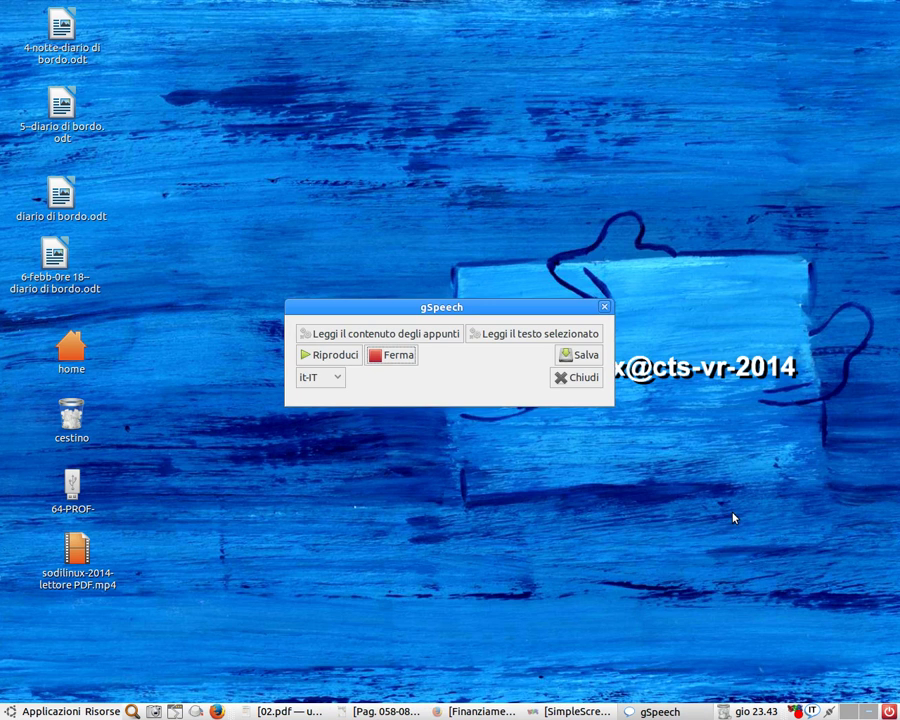
{"action": "left_click_drag", "start_coordinate": [550, 314], "coordinate": [257, 10]}
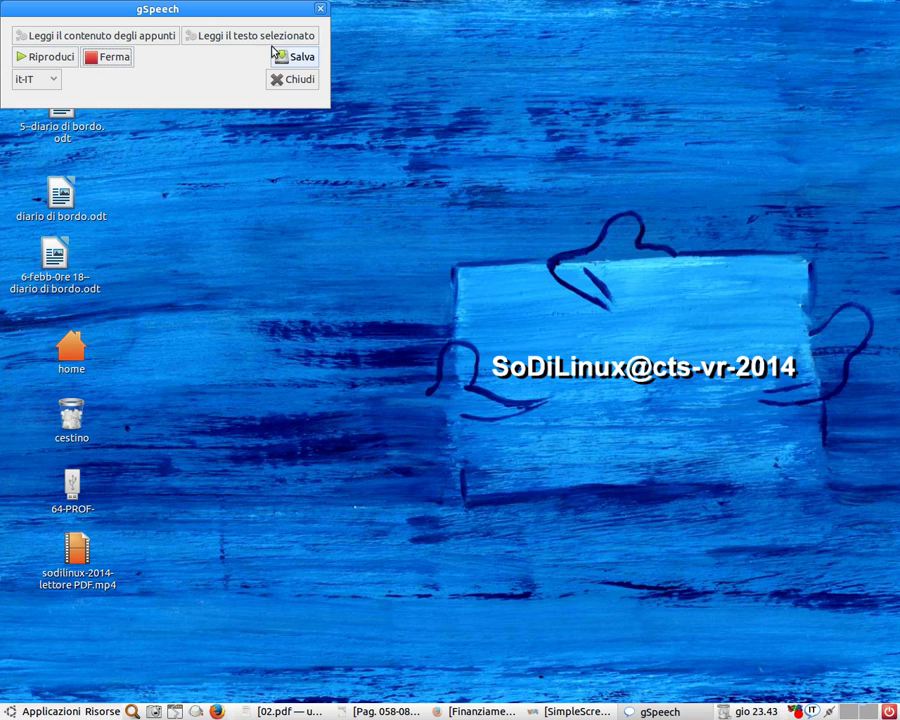
Set the reading language to en-GB and have gSpeech read the London paragraph beginning "On 31st December last year" in 02.pdf.
{"action": "left_click", "coordinate": [50, 80]}
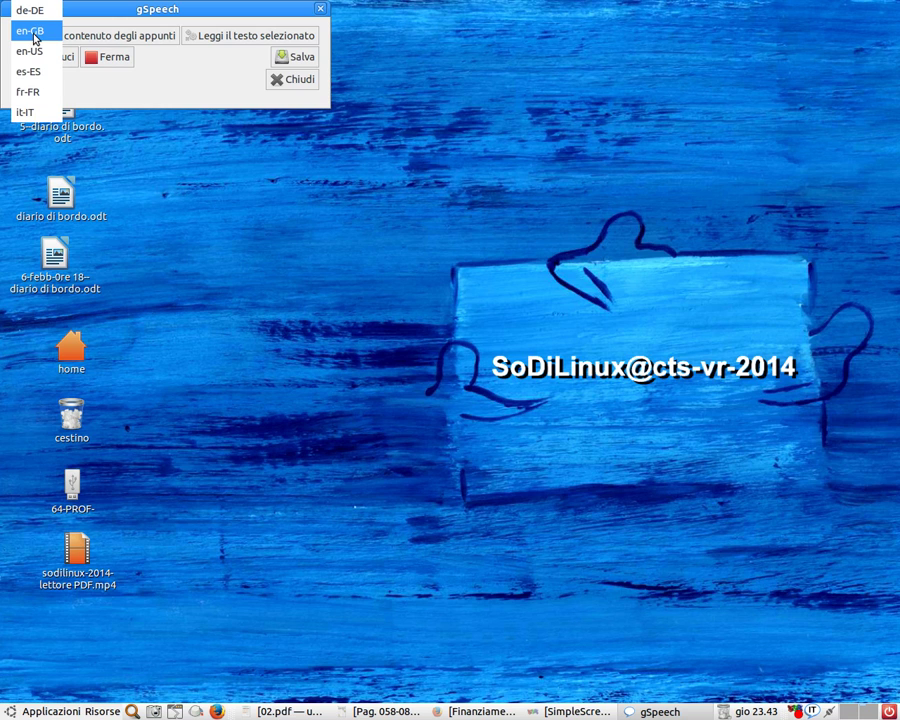
{"action": "left_click", "coordinate": [33, 31]}
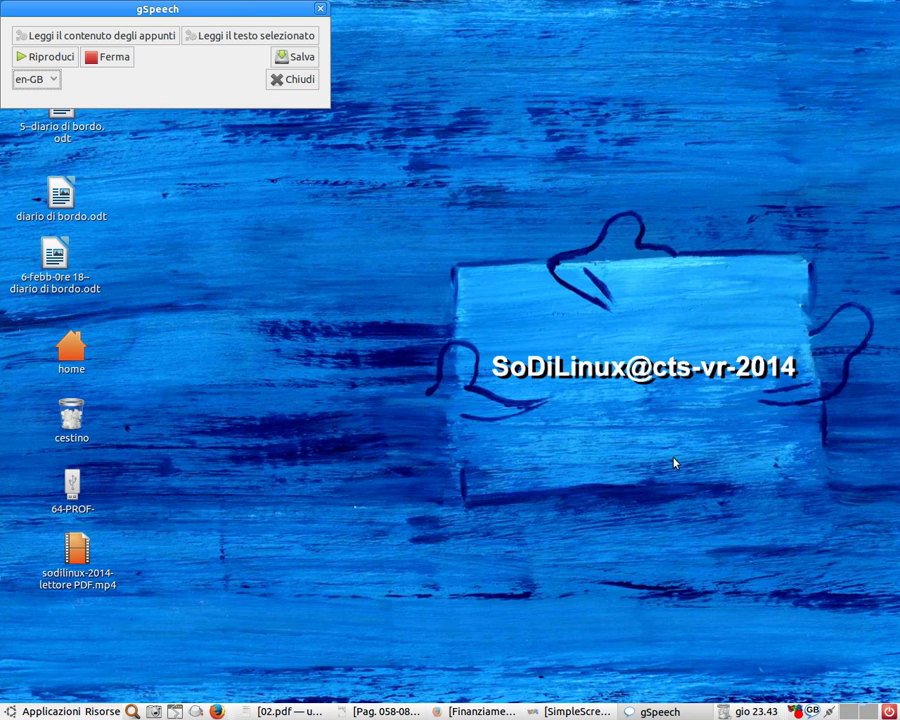
{"action": "left_click", "coordinate": [300, 711]}
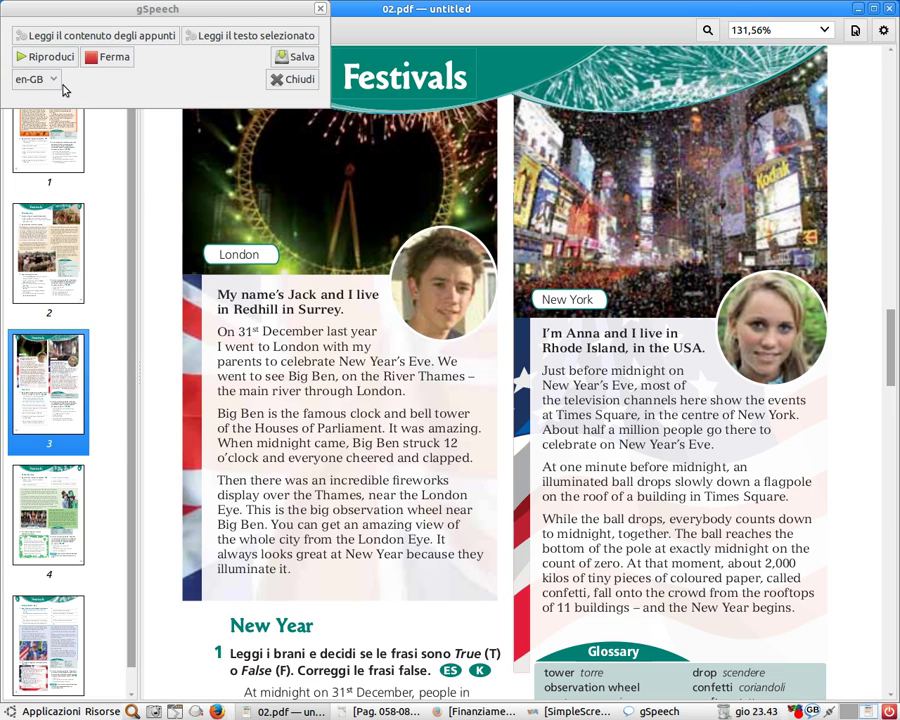
{"action": "left_click_drag", "start_coordinate": [218, 296], "coordinate": [410, 395]}
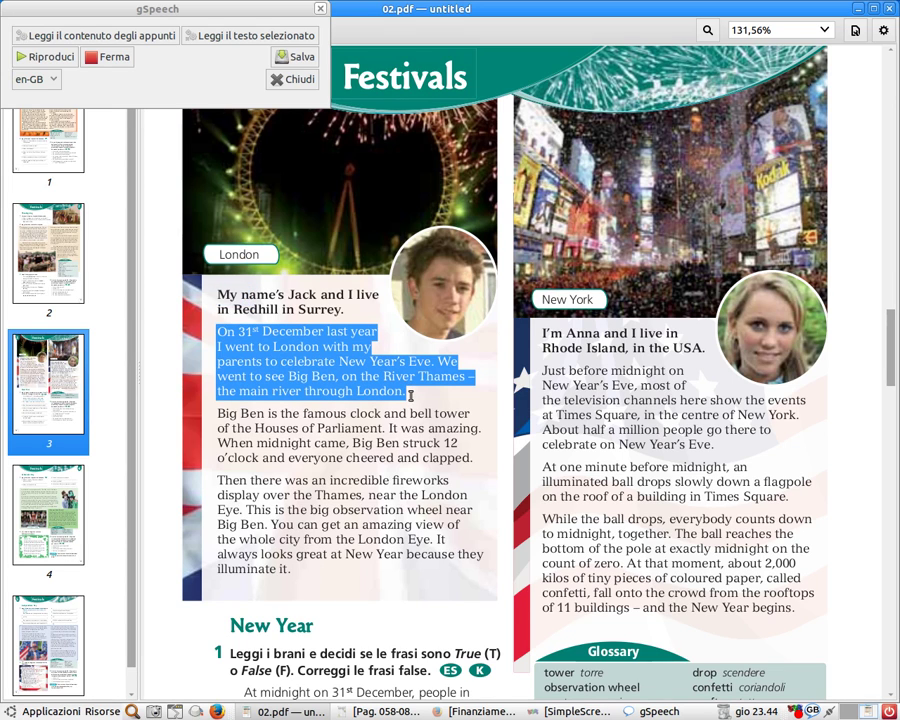
{"action": "left_click", "coordinate": [293, 37]}
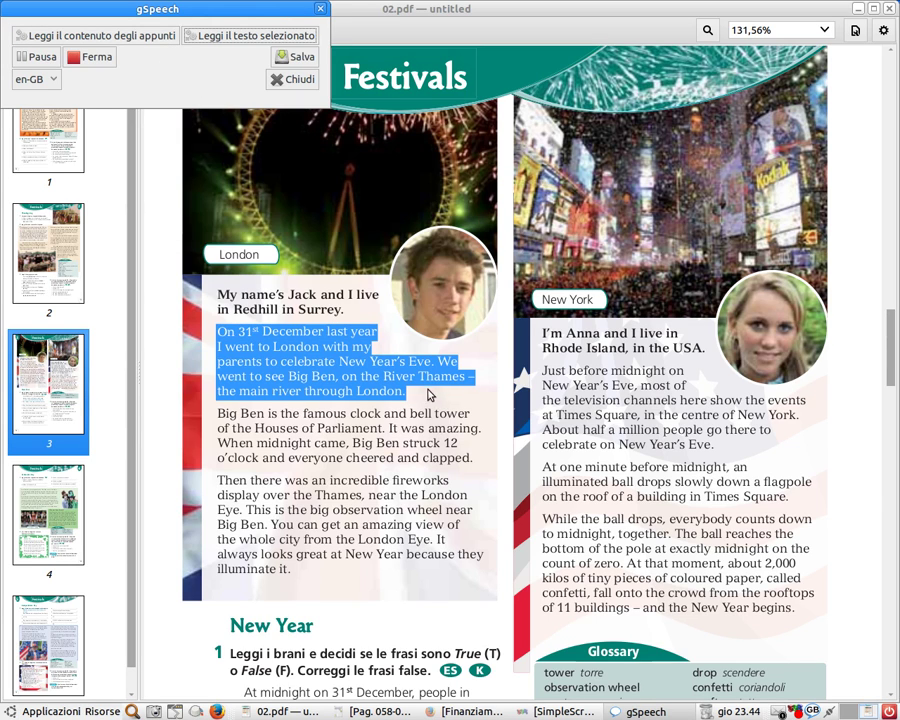
Have gSpeech read the paragraph beginning "Big Ben is the famous clock" and pause the playback.
{"action": "left_click_drag", "start_coordinate": [218, 412], "coordinate": [474, 460]}
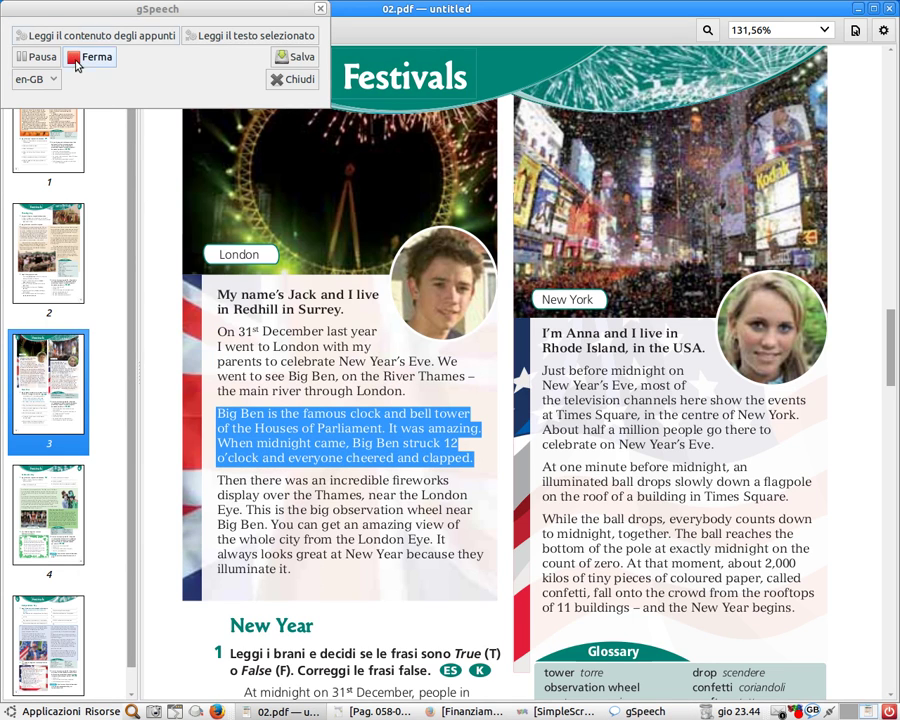
{"action": "left_click", "coordinate": [258, 34]}
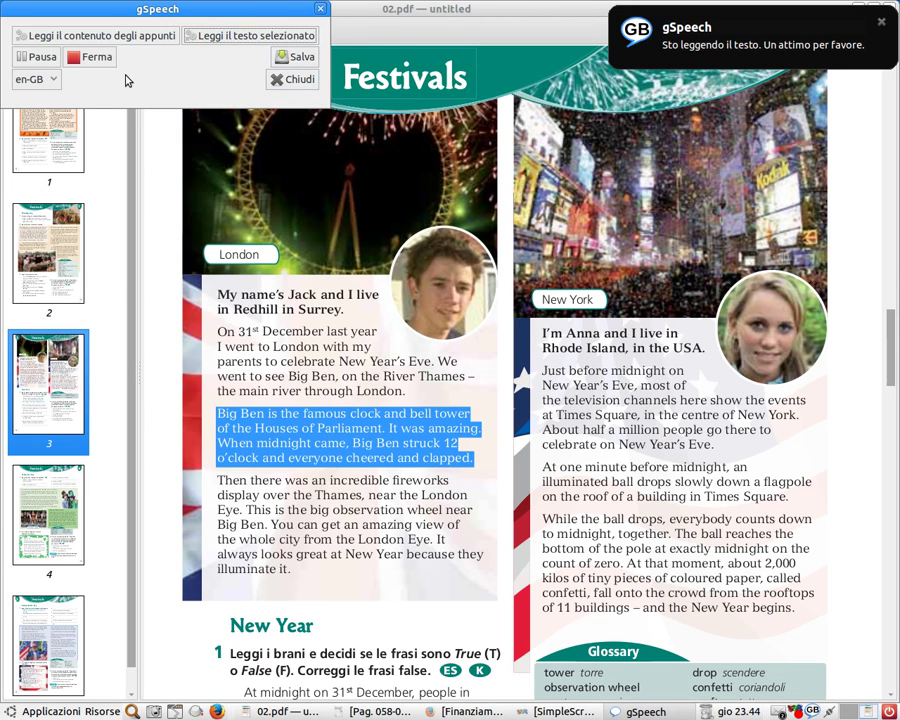
{"action": "left_click", "coordinate": [40, 56]}
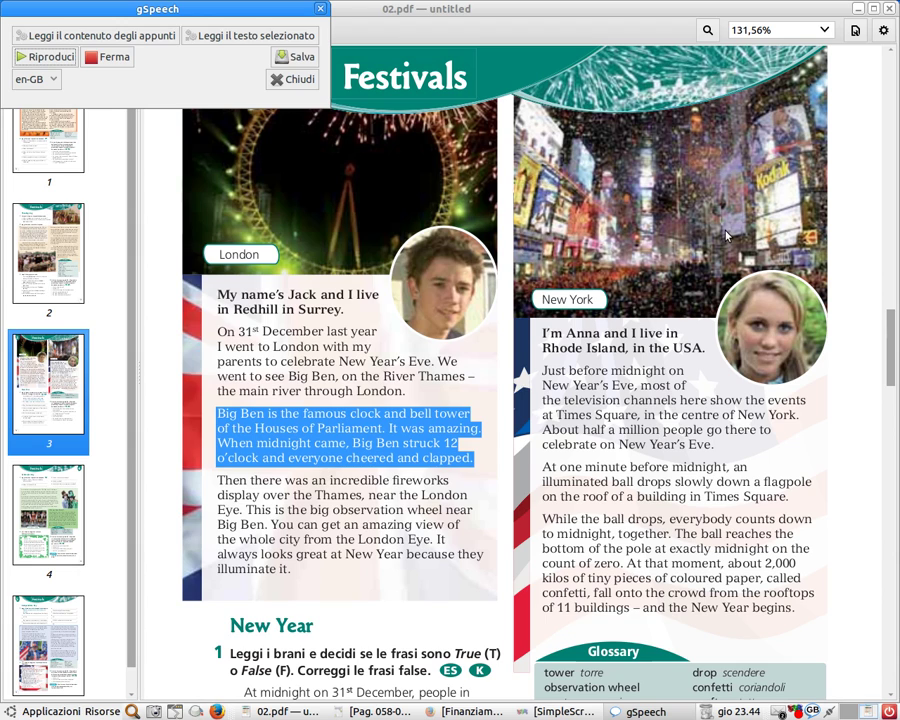
{"action": "left_click", "coordinate": [52, 80]}
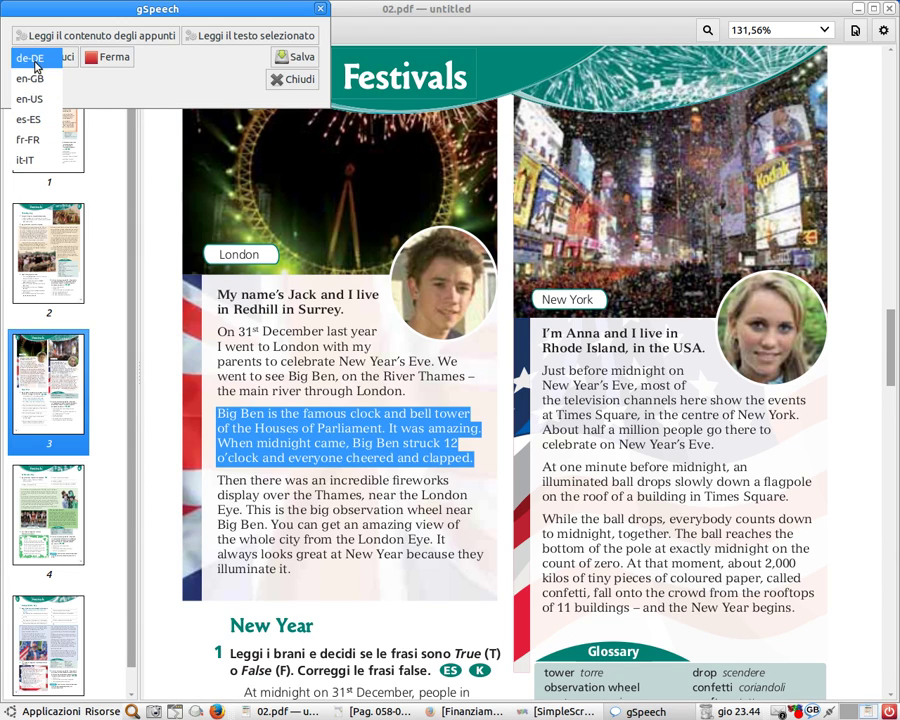
{"action": "left_click", "coordinate": [118, 162]}
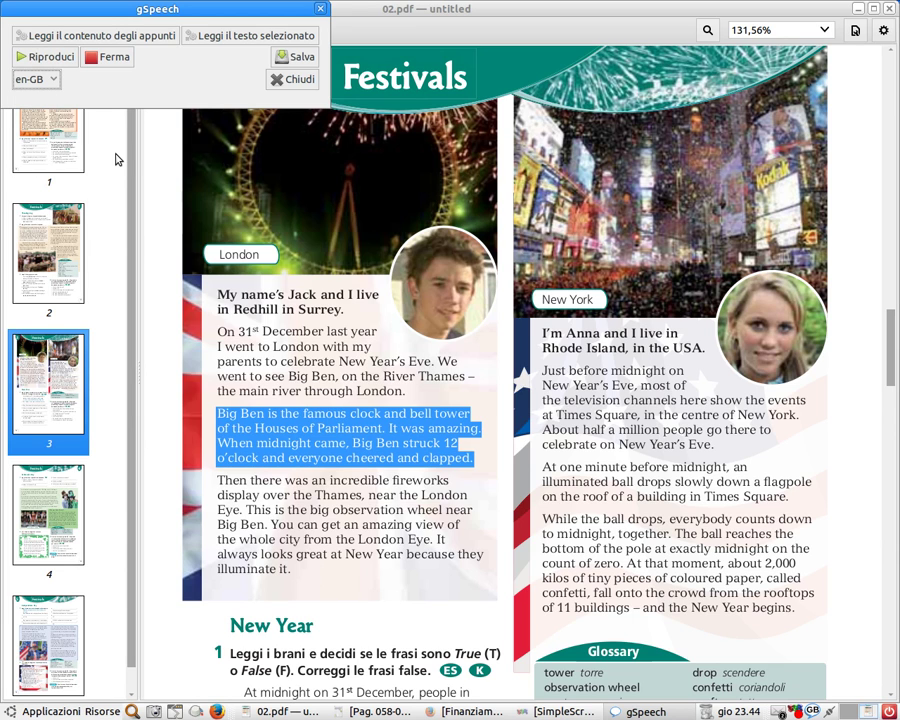
{"action": "mouse_move", "coordinate": [281, 8]}
{"action": "left_mouse_down"}
{"action": "mouse_move", "coordinate": [321, 174]}
{"action": "mouse_move", "coordinate": [310, 15]}
{"action": "mouse_move", "coordinate": [280, 2]}
{"action": "left_mouse_up"}
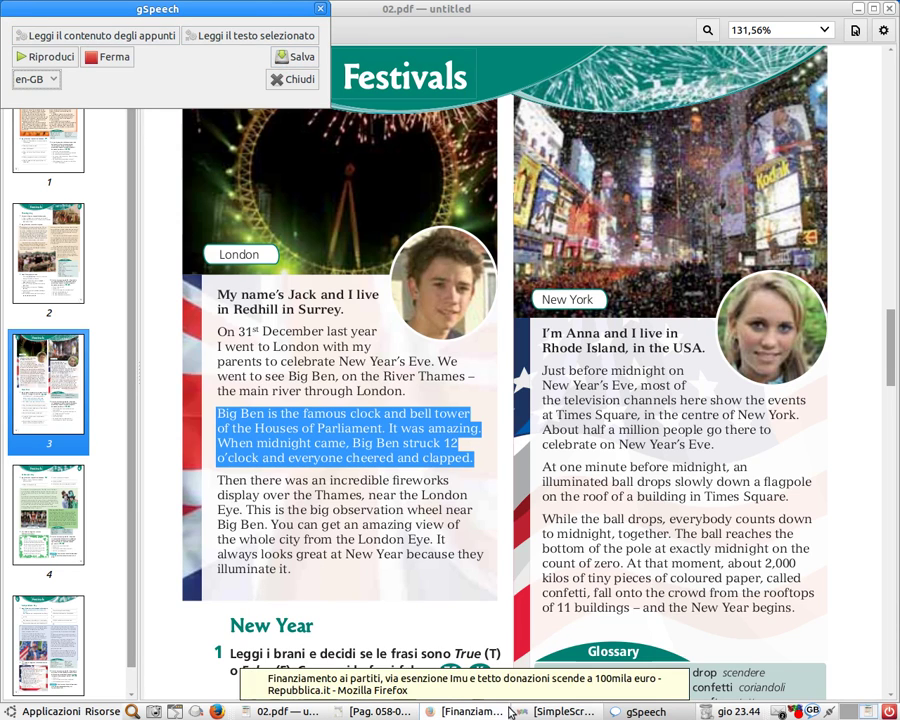
Bring Pag. 058-083-tec01.pdf to the front and set gSpeech's reading language to it-IT.
{"action": "left_click", "coordinate": [378, 712]}
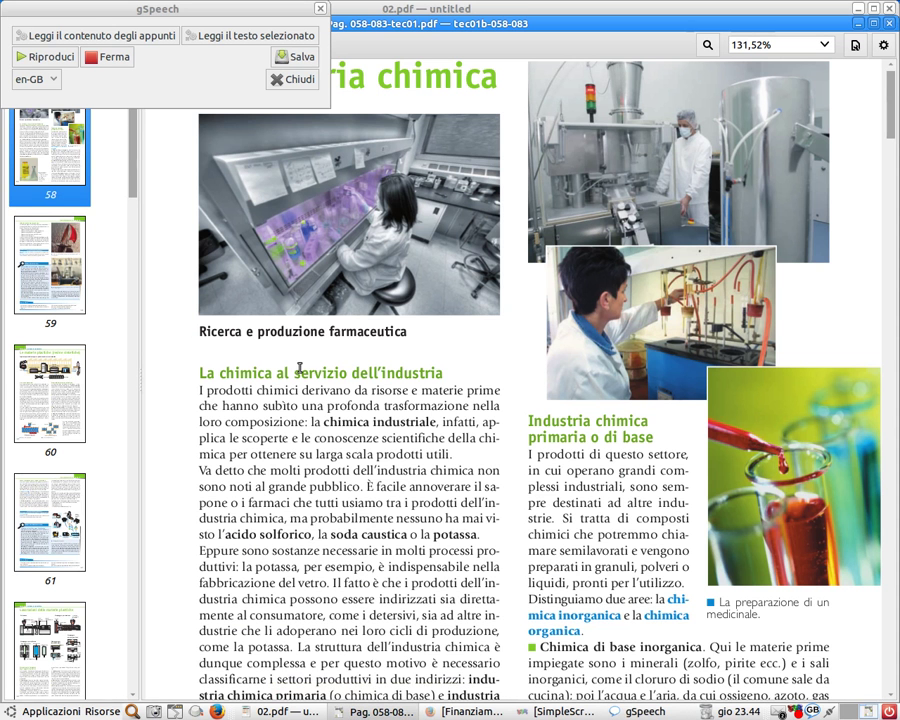
{"action": "left_click_drag", "start_coordinate": [547, 22], "coordinate": [490, 10]}
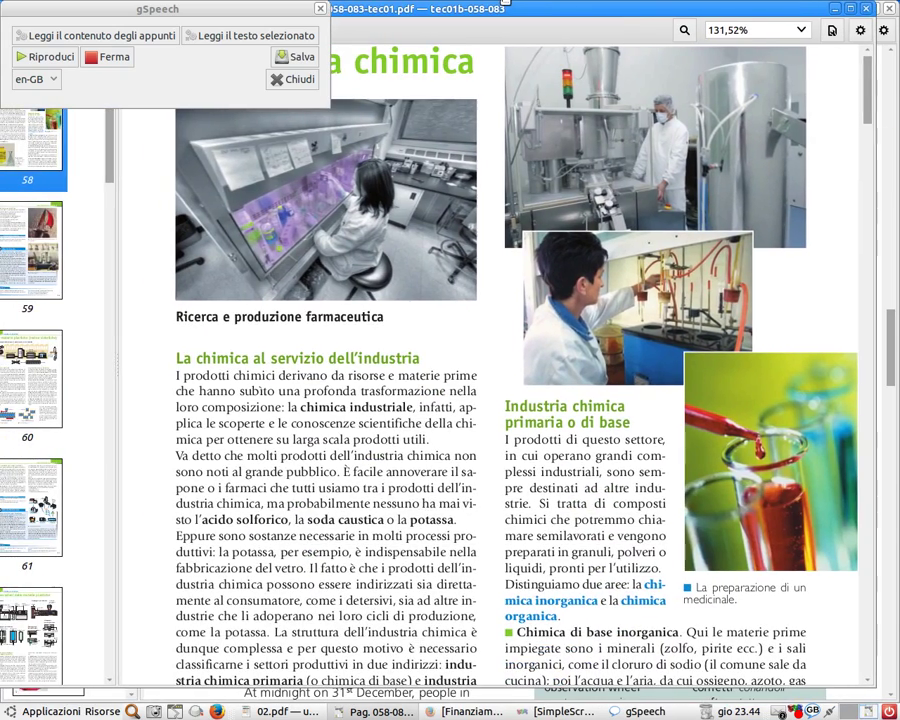
{"action": "left_click", "coordinate": [45, 79]}
{"action": "left_click", "coordinate": [45, 80]}
{"action": "left_click", "coordinate": [45, 79]}
{"action": "left_click", "coordinate": [42, 113]}
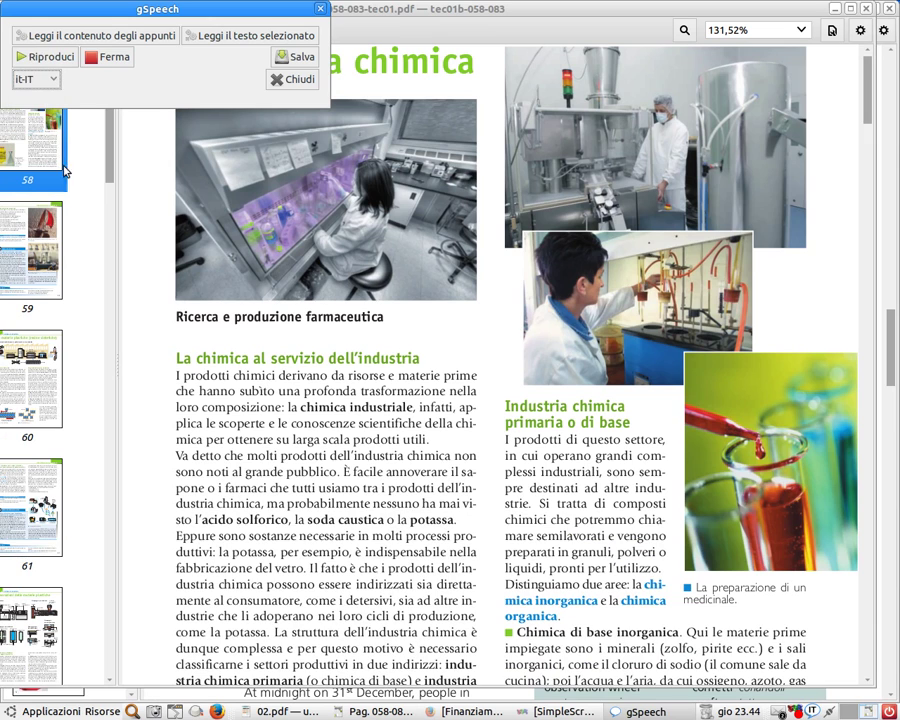
Have gSpeech read the heading "La chimica al servizio dell'industria" and its first paragraph, pausing and resuming the playback.
{"action": "left_click_drag", "start_coordinate": [172, 357], "coordinate": [430, 440]}
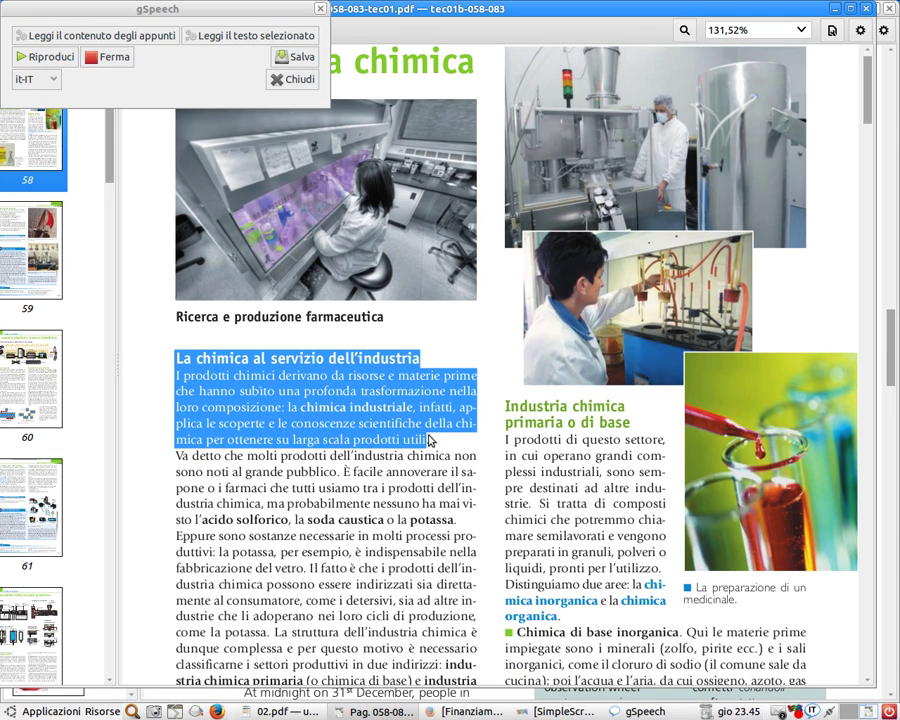
{"action": "left_click", "coordinate": [252, 37]}
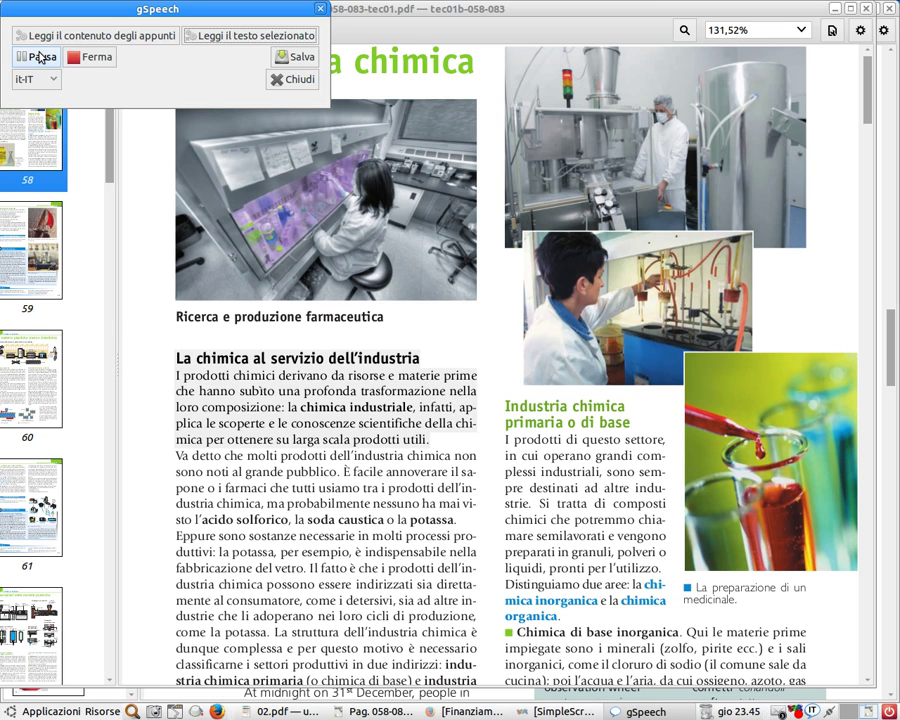
{"action": "left_click", "coordinate": [40, 57]}
{"action": "left_click", "coordinate": [39, 58]}
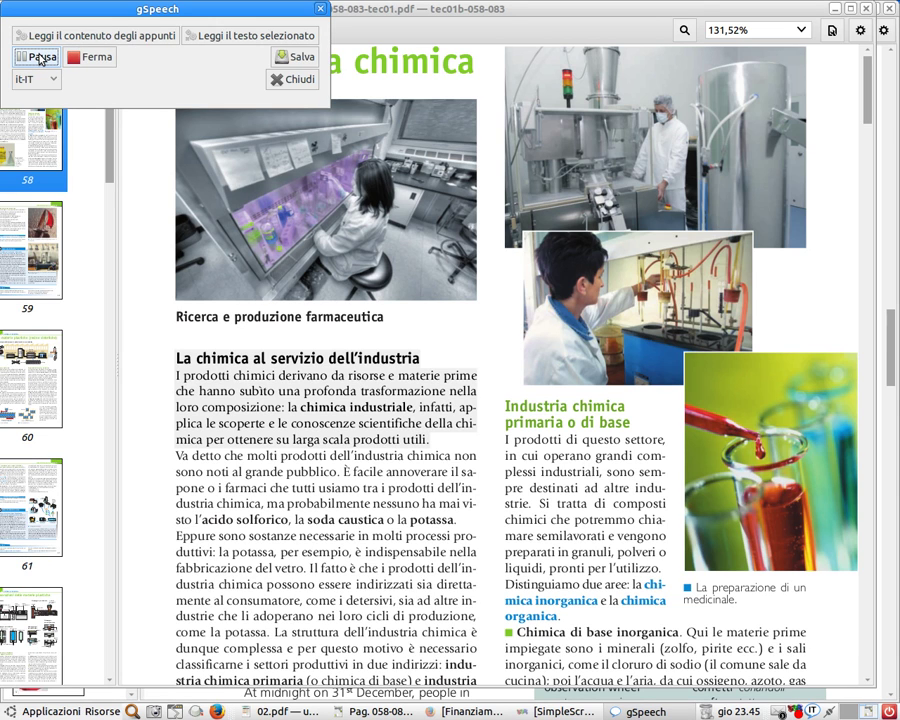
{"action": "left_click", "coordinate": [40, 58]}
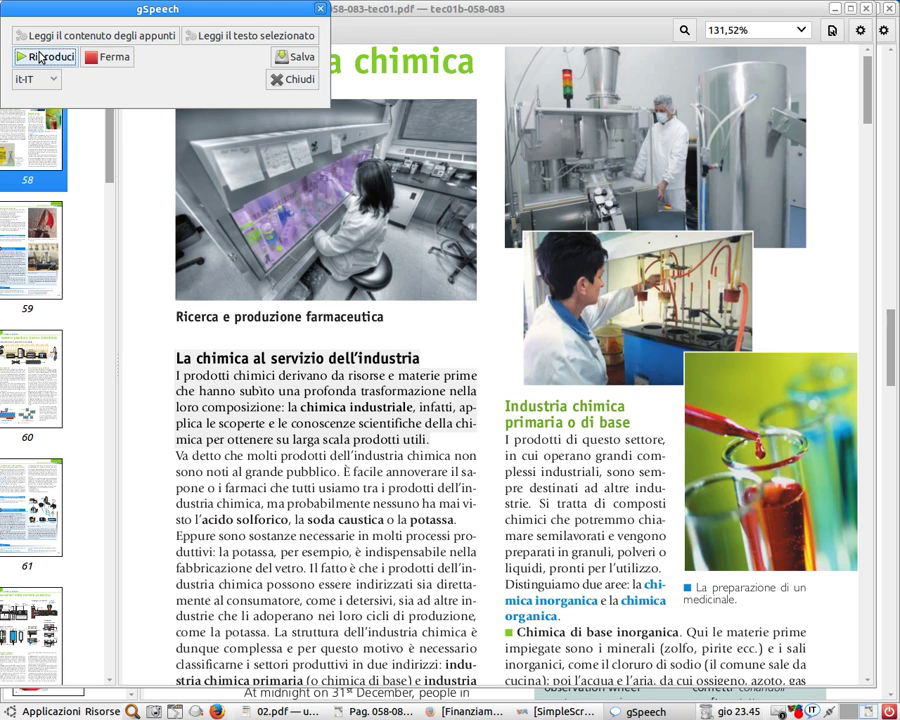
Have gSpeech read the longer passage from the heading "La chimica al servizio dell'industria" to the "industria chimica primaria" line.
{"action": "left_click", "coordinate": [474, 424]}
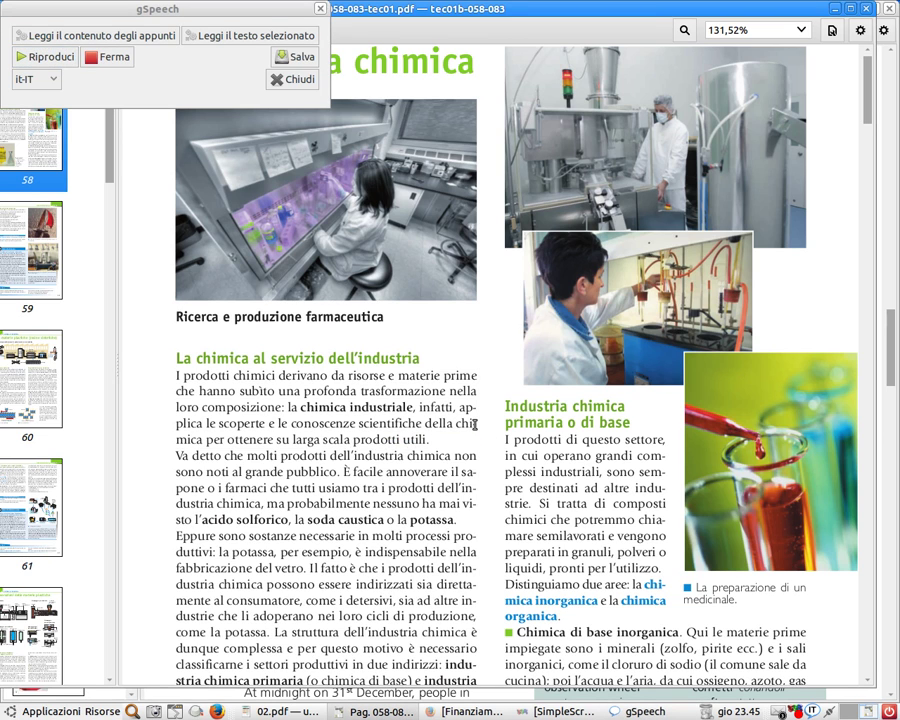
{"action": "left_click_drag", "start_coordinate": [456, 426], "coordinate": [474, 424]}
{"action": "left_click", "coordinate": [146, 362]}
{"action": "left_click_drag", "start_coordinate": [170, 352], "coordinate": [457, 507]}
{"action": "scroll", "coordinate": [424, 560], "scroll_direction": "down", "scroll_amount": 3}
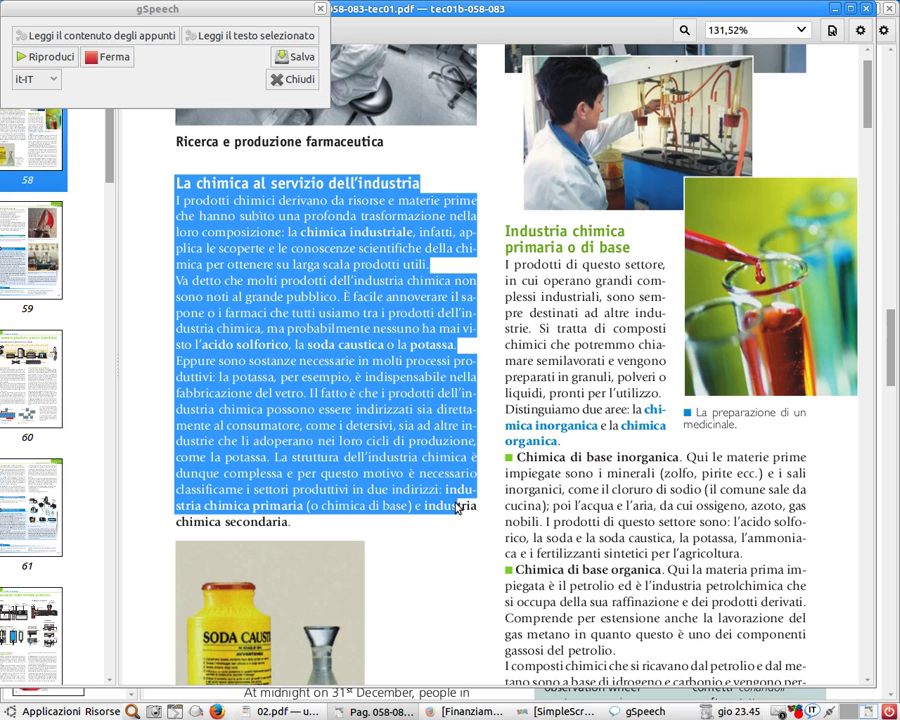
{"action": "left_click", "coordinate": [215, 40]}
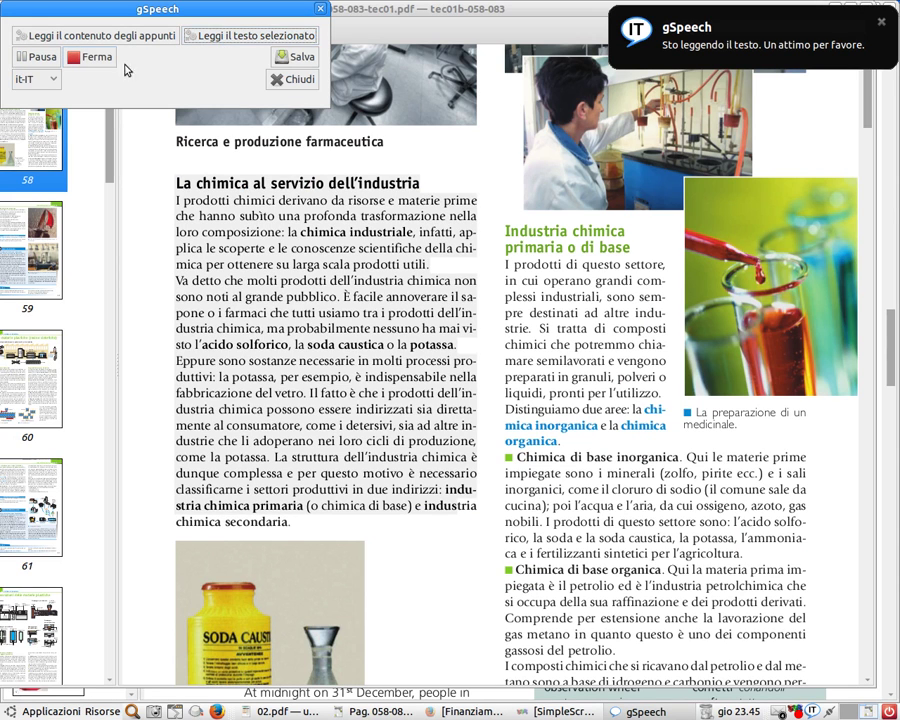
Stop the reading and save it as a wave file named prova in the Scrivania folder.
{"action": "left_click", "coordinate": [90, 60]}
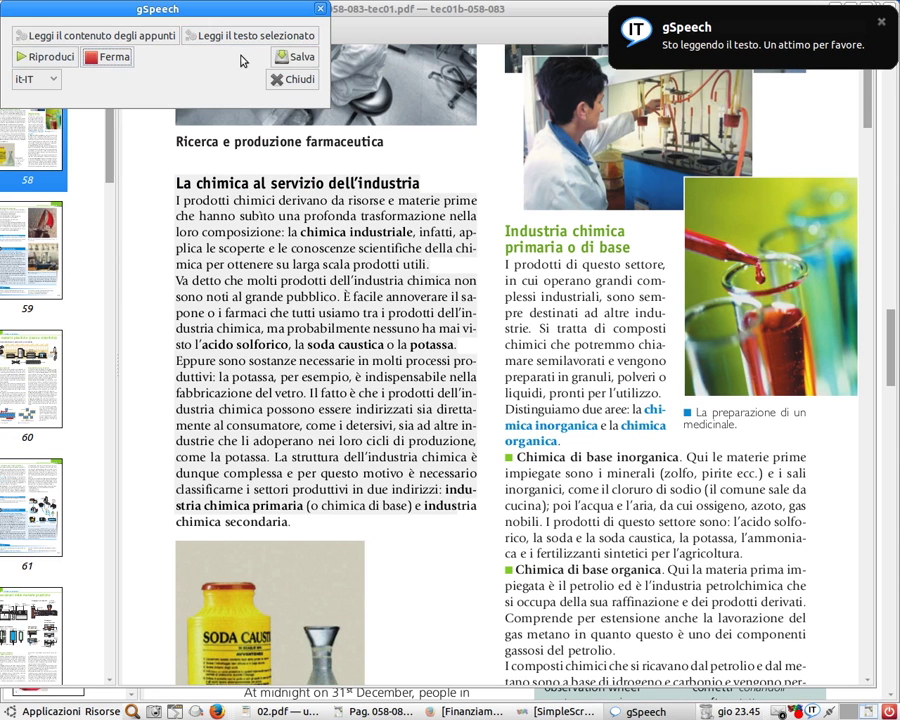
{"action": "left_click", "coordinate": [294, 57]}
{"action": "left_click", "coordinate": [334, 89]}
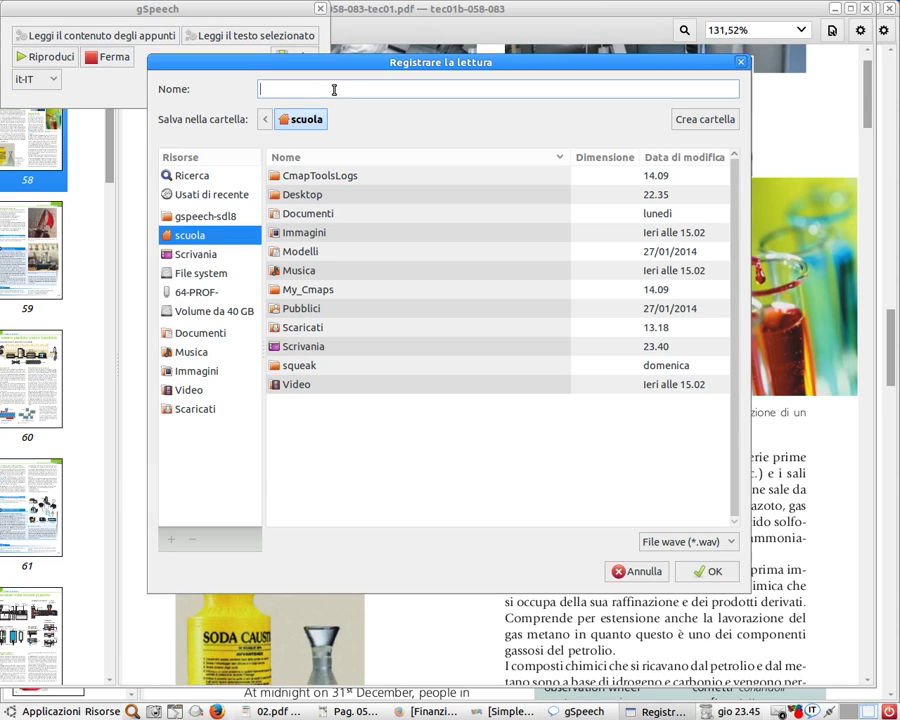
{"action": "type", "text": "prova"}
{"action": "left_click", "coordinate": [222, 256]}
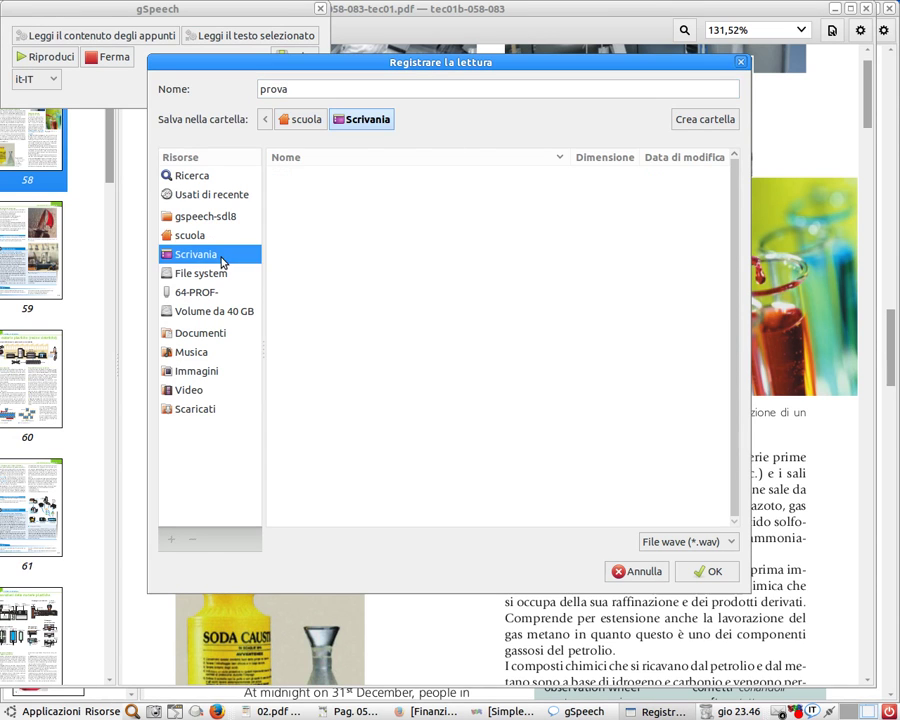
{"action": "left_click", "coordinate": [709, 571]}
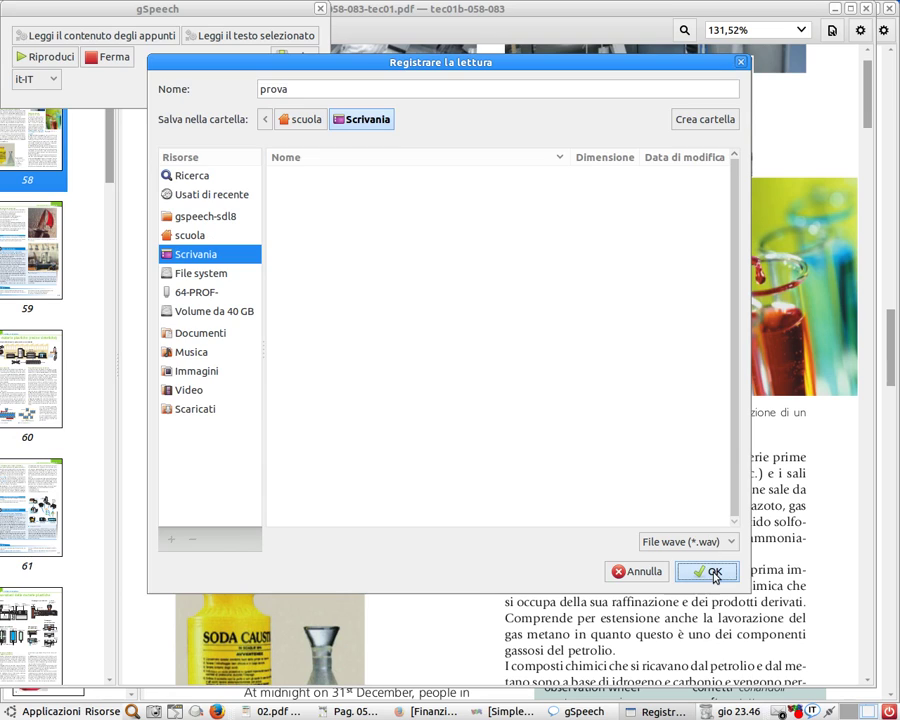
{"action": "left_click", "coordinate": [712, 572]}
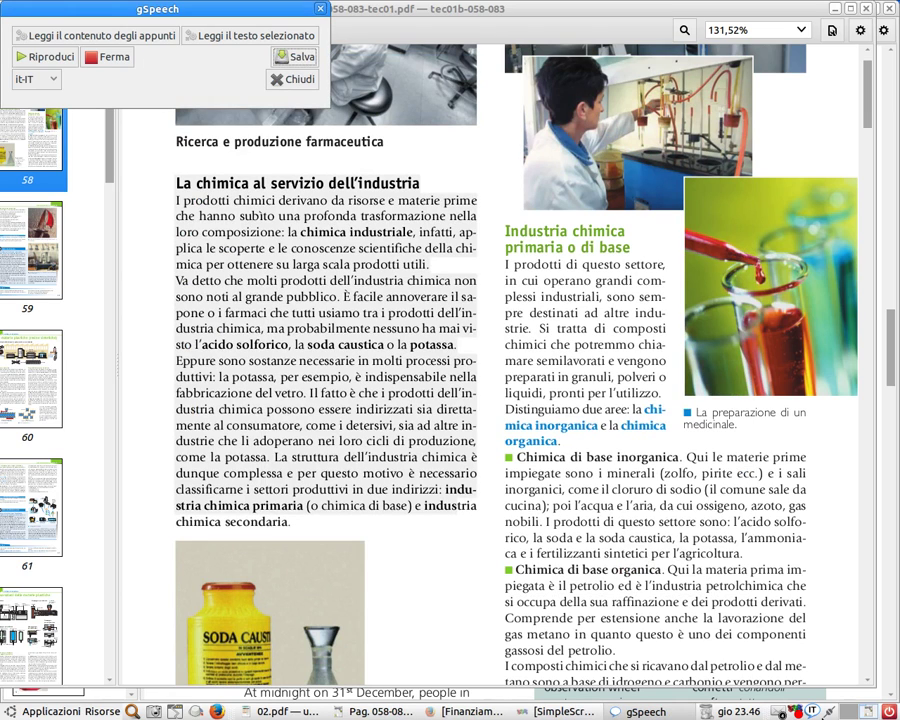
Switch to the empty workspace, move the prova audio file to a free desktop area, play it briefly, and close the player.
{"action": "left_click", "coordinate": [848, 711]}
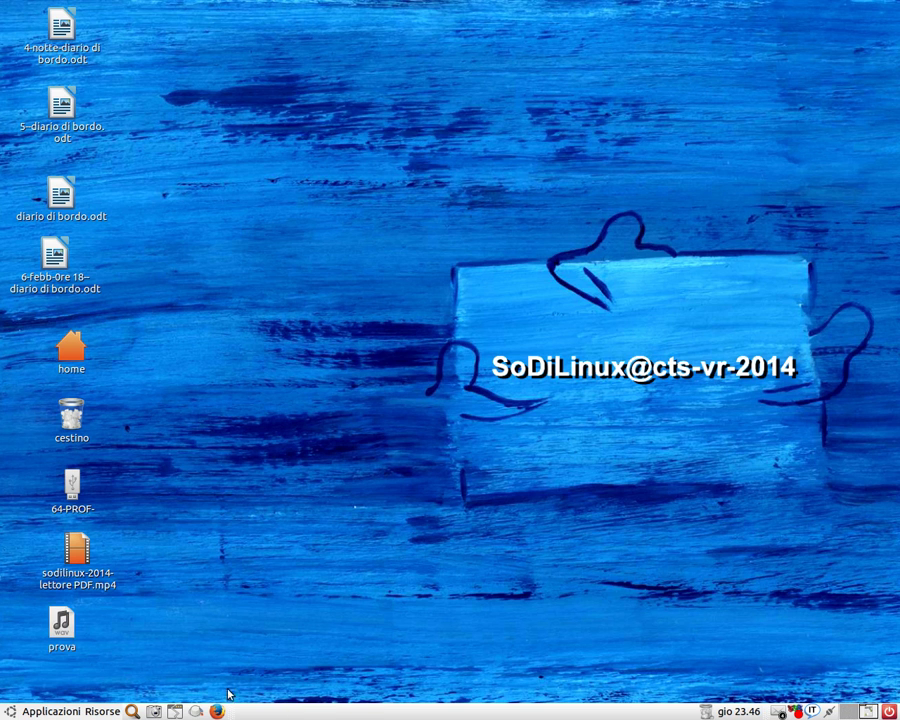
{"action": "left_click_drag", "start_coordinate": [73, 633], "coordinate": [330, 186]}
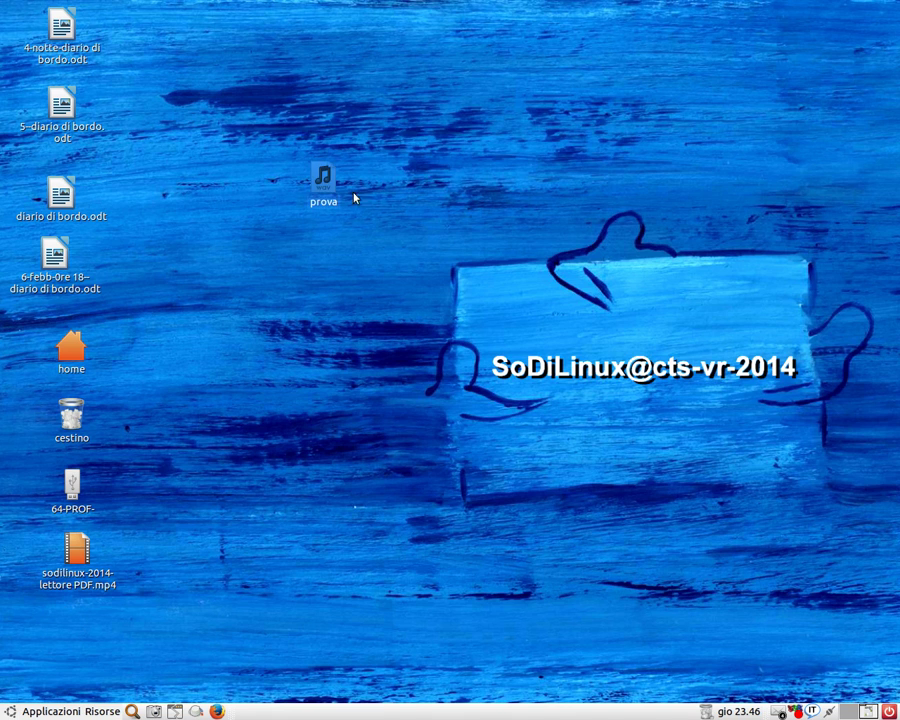
{"action": "double_click", "coordinate": [322, 186]}
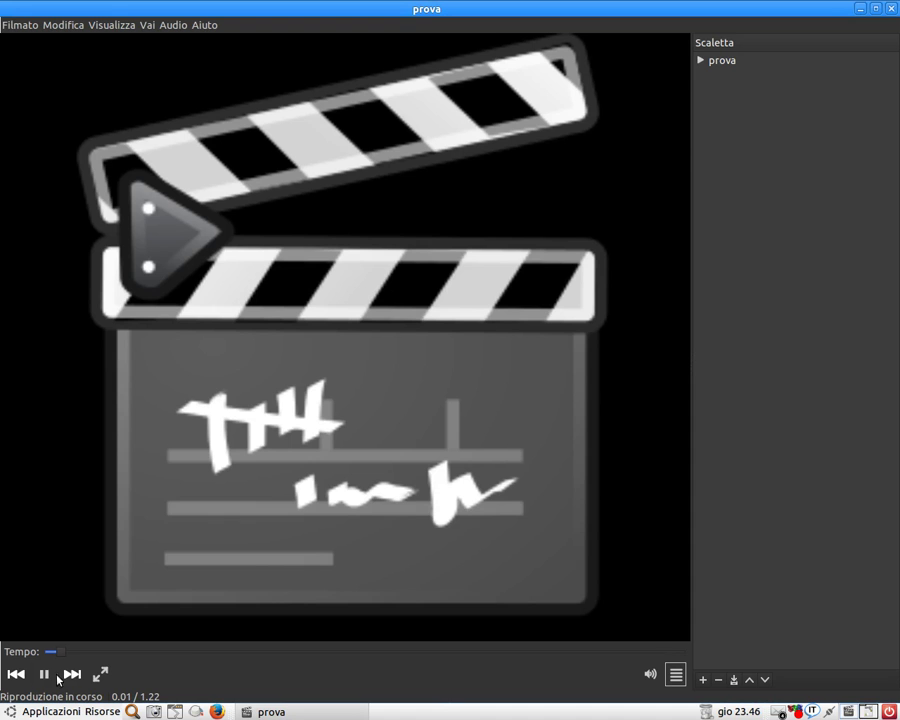
{"action": "left_click", "coordinate": [44, 674]}
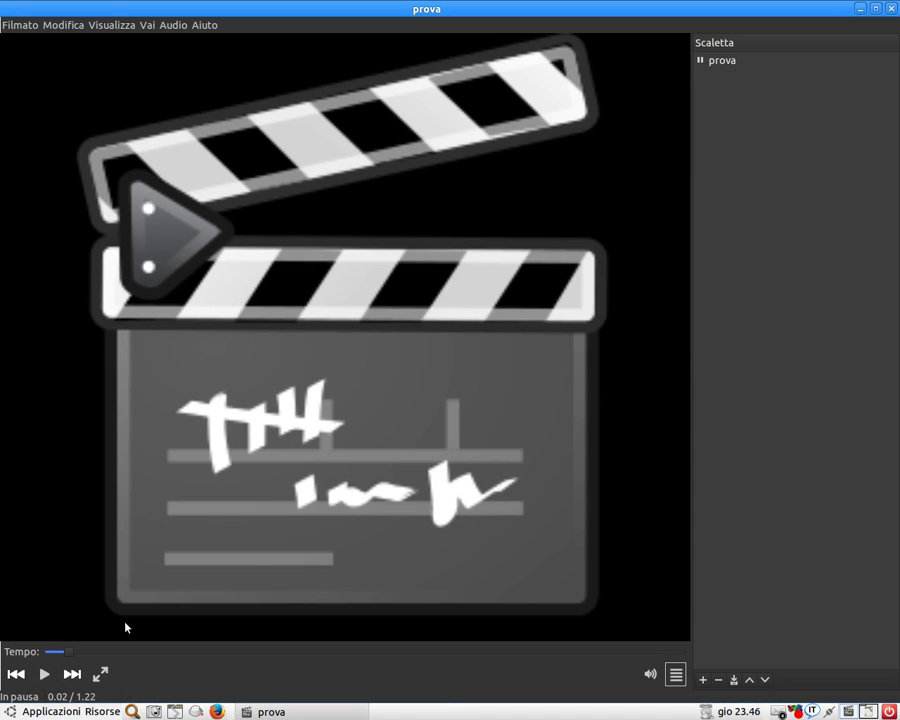
{"action": "left_click", "coordinate": [891, 13]}
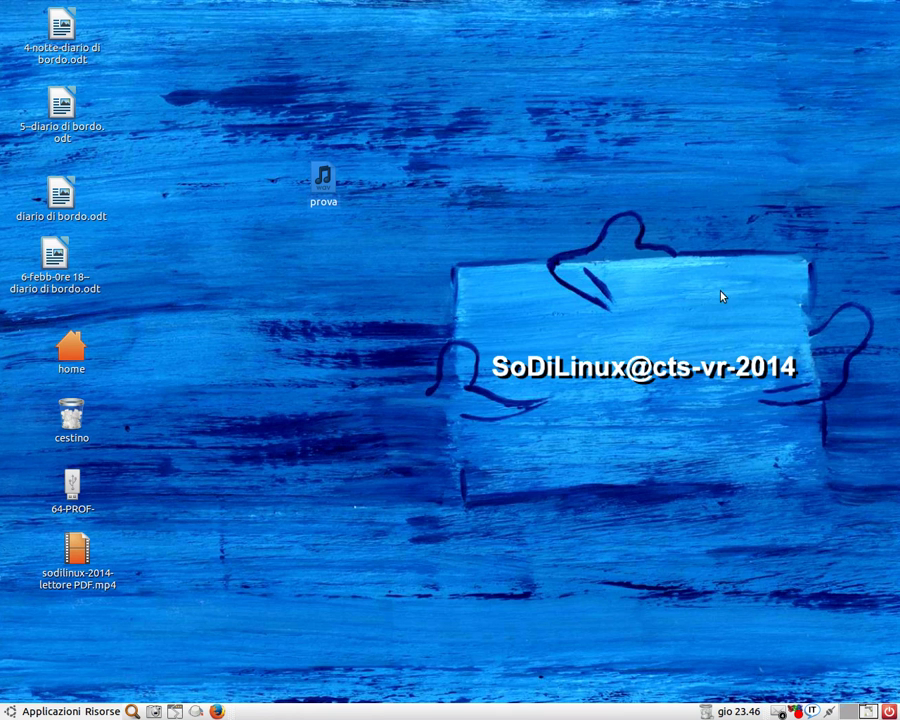
Return to the other workspace and have gSpeech read the opening lines from "ROMA" in the Repubblica.it article in Firefox, stopping the playback.
{"action": "left_click", "coordinate": [866, 711]}
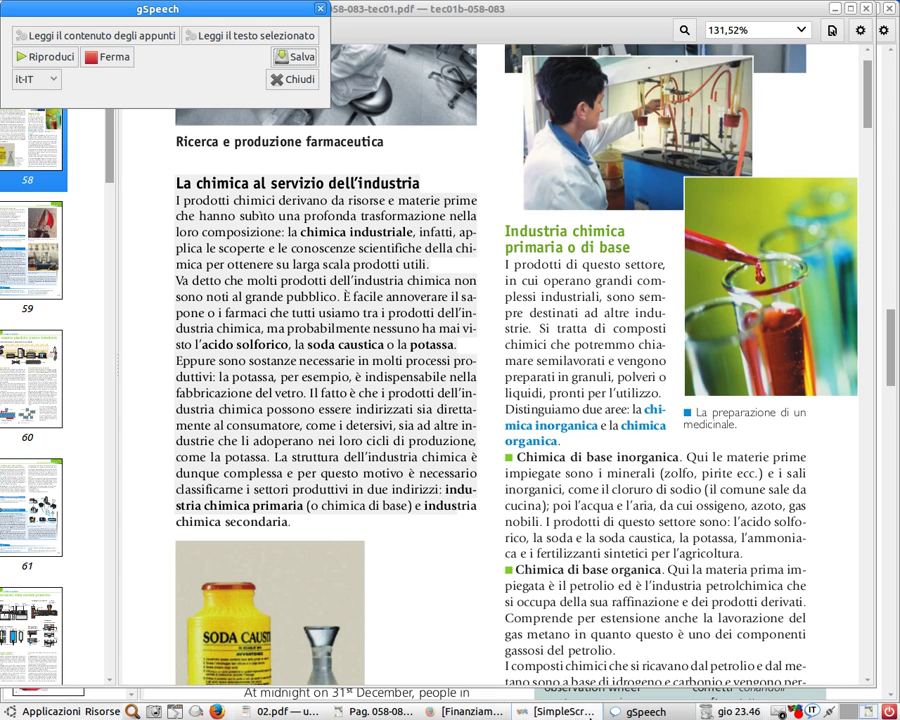
{"action": "left_click", "coordinate": [475, 714]}
{"action": "scroll", "coordinate": [383, 425], "scroll_direction": "down", "scroll_amount": 3}
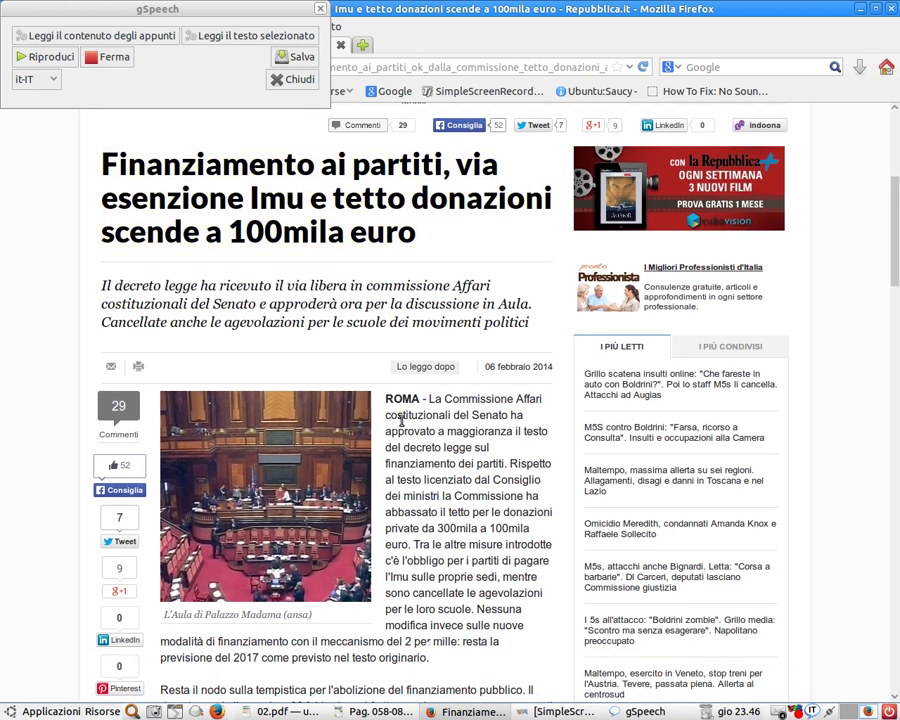
{"action": "left_click_drag", "start_coordinate": [386, 397], "coordinate": [490, 447]}
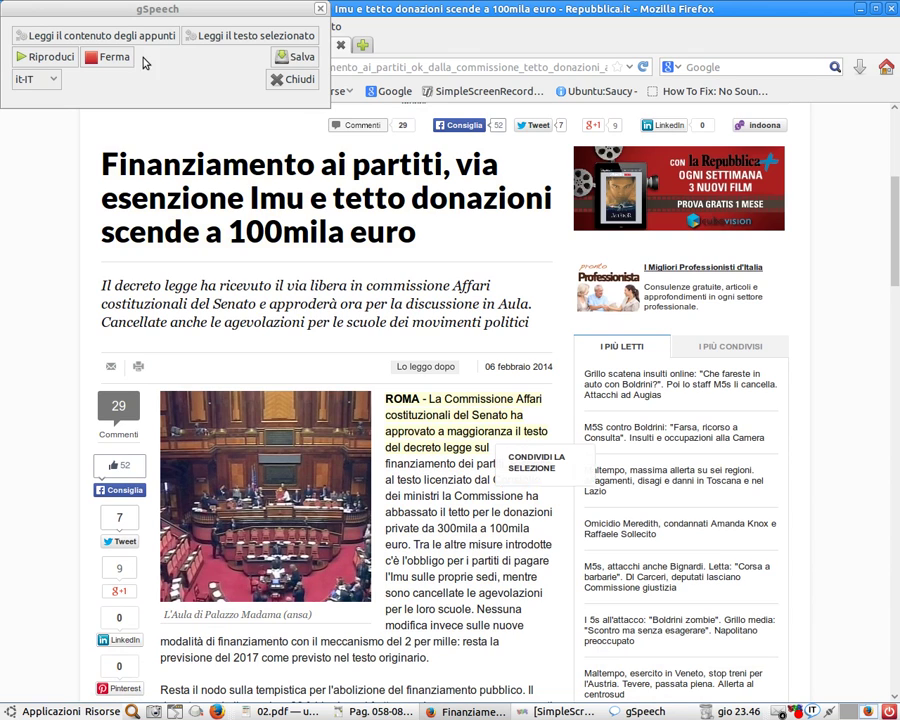
{"action": "left_click", "coordinate": [291, 35]}
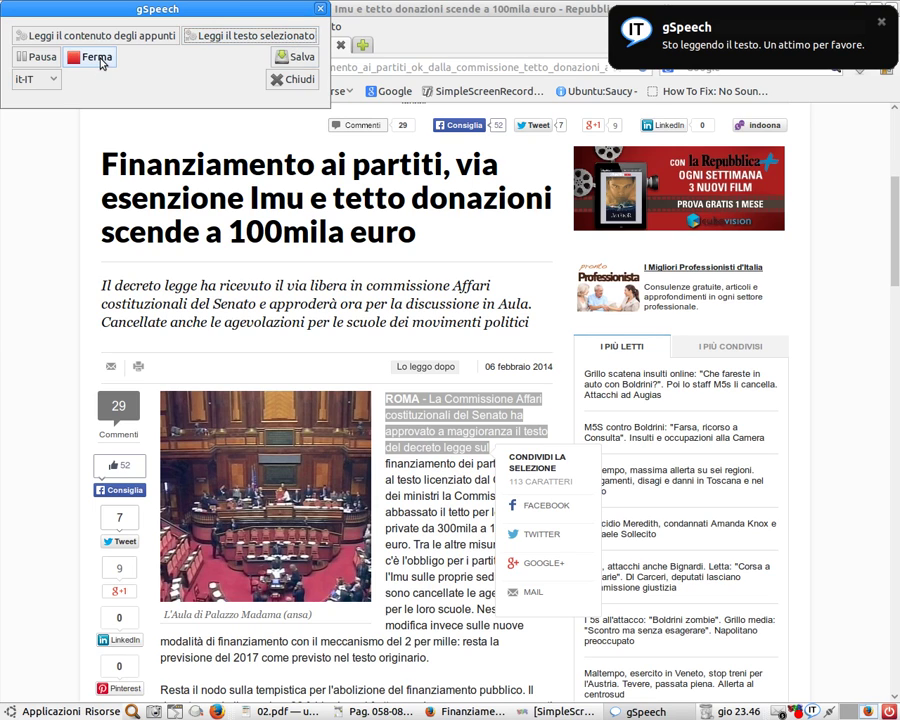
{"action": "left_click", "coordinate": [95, 57]}
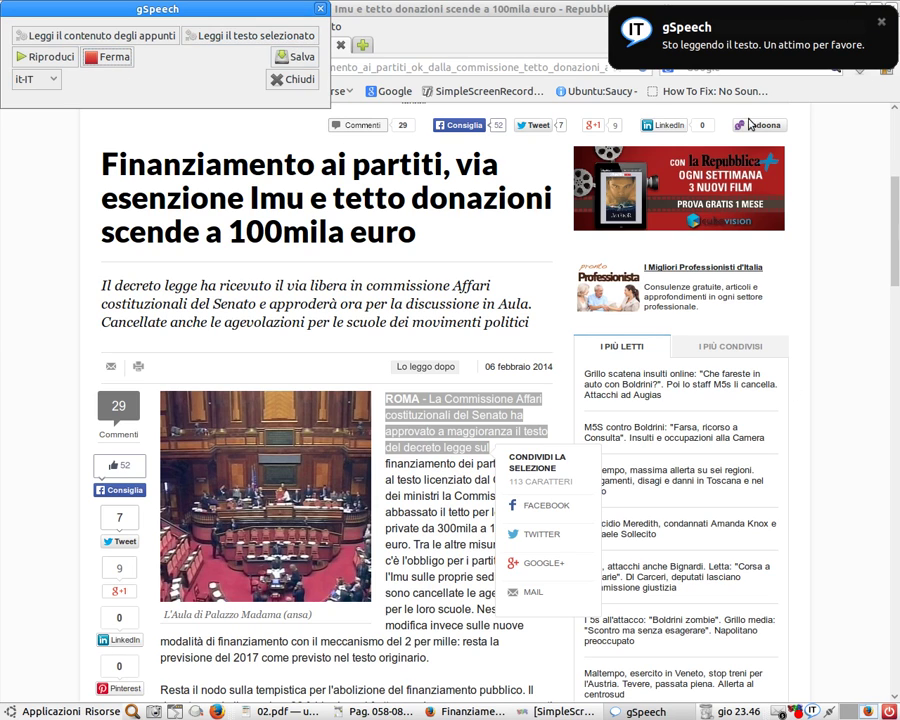
Dismiss the gSpeech notification, minimize Firefox and both PDF windows, and close the gSpeech window.
{"action": "left_click_drag", "start_coordinate": [235, 10], "coordinate": [250, 31]}
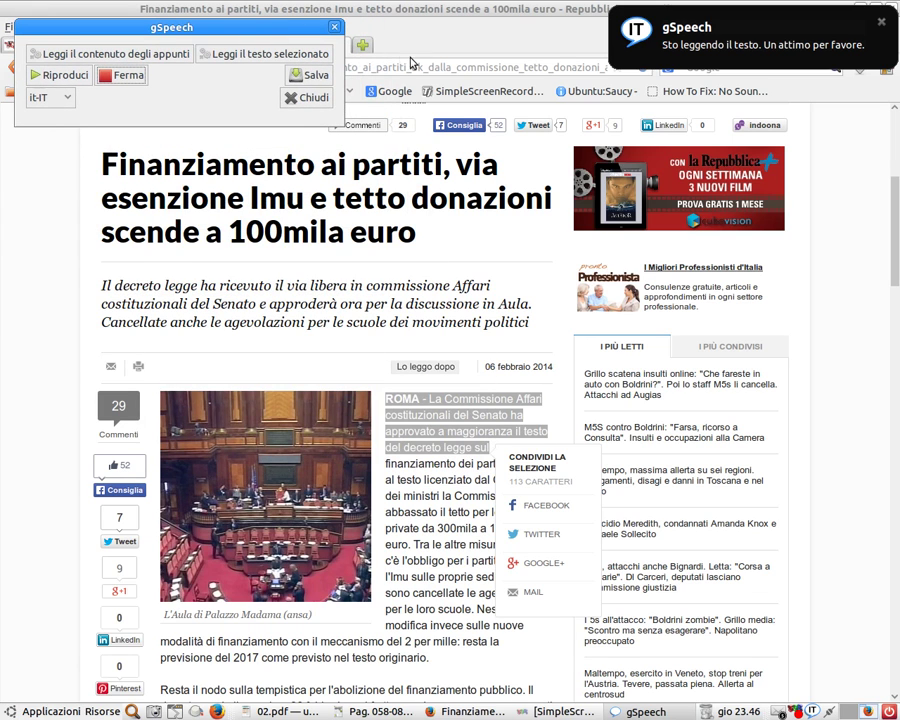
{"action": "left_click", "coordinate": [870, 334]}
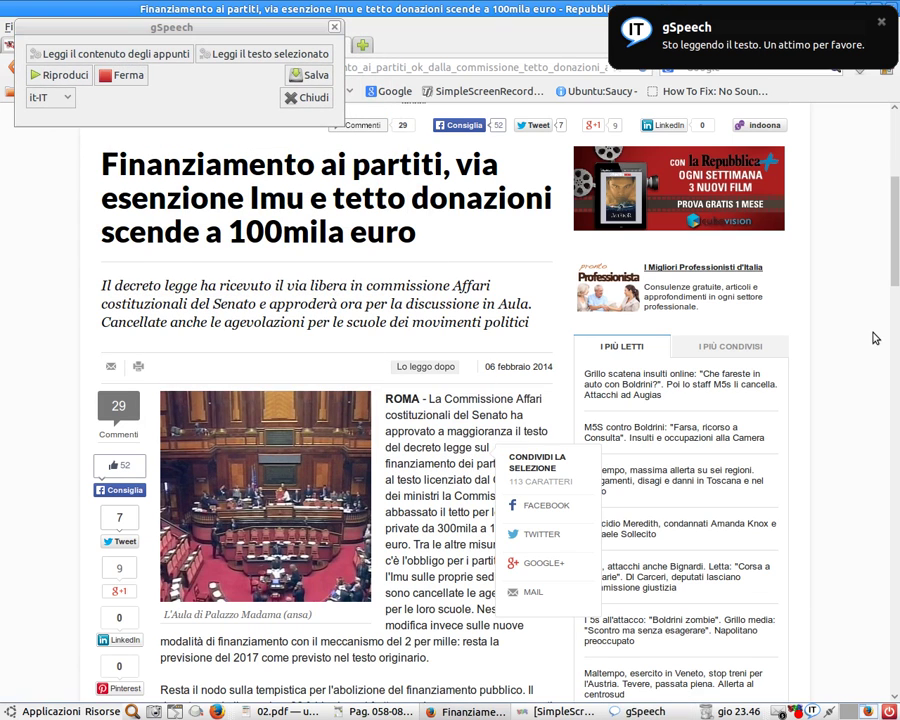
{"action": "left_click", "coordinate": [881, 22]}
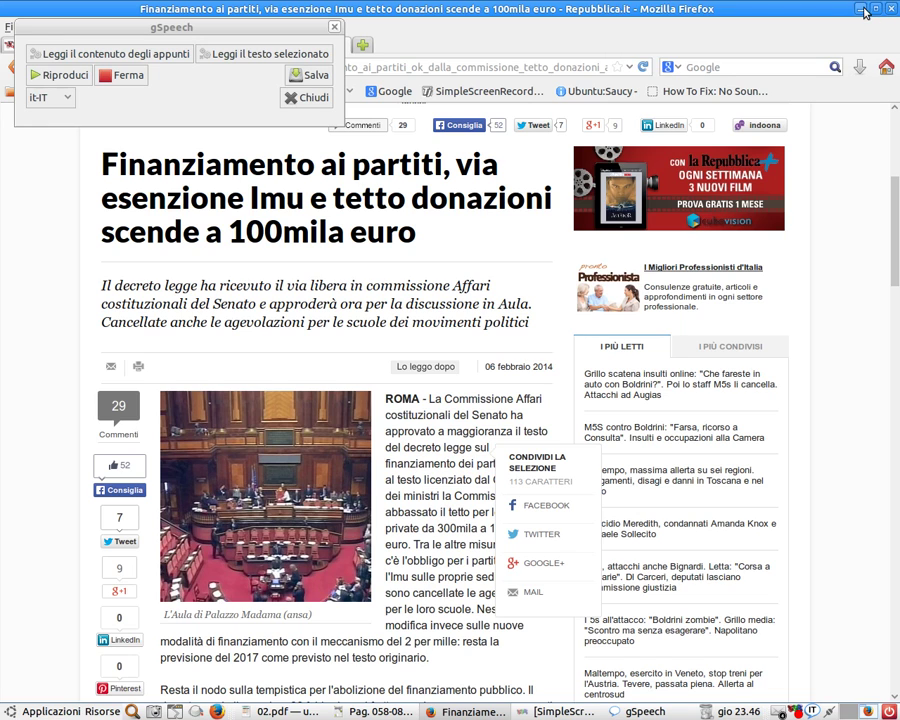
{"action": "left_click", "coordinate": [860, 9]}
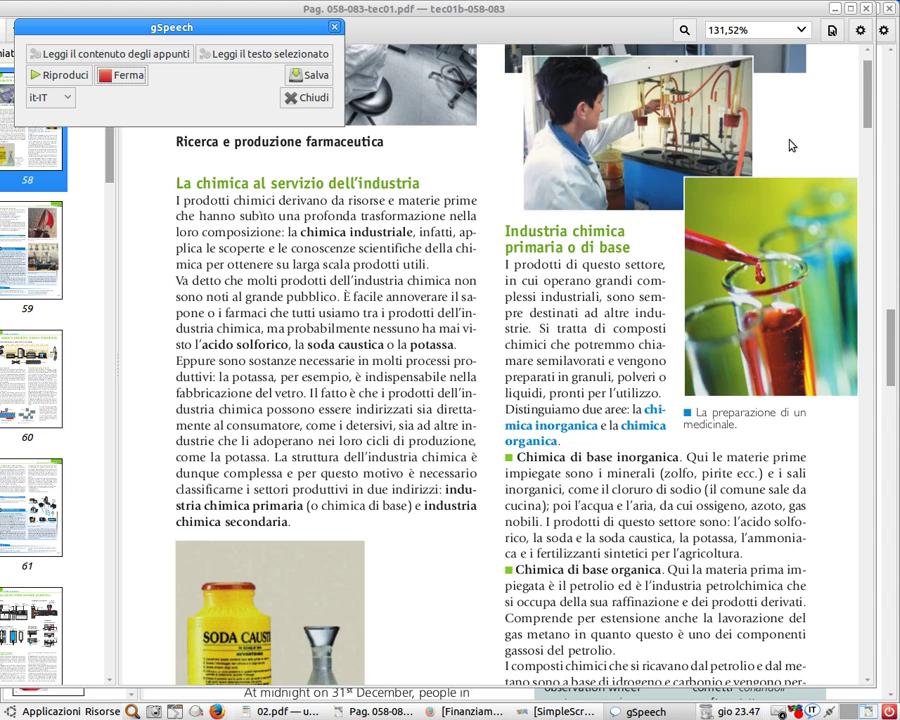
{"action": "left_click", "coordinate": [837, 9]}
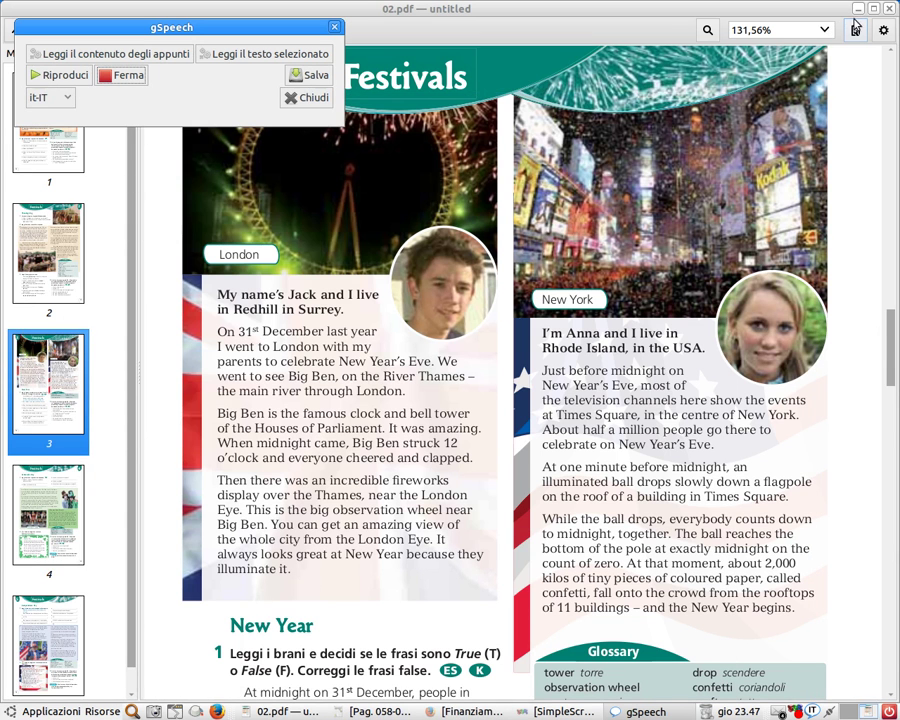
{"action": "left_click", "coordinate": [858, 9]}
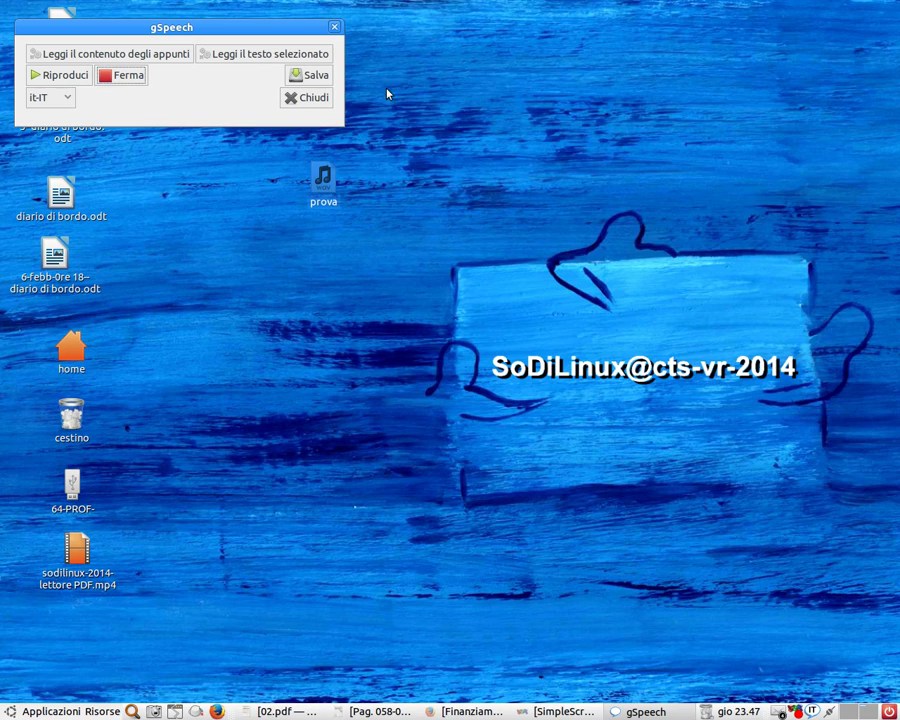
{"action": "left_click", "coordinate": [334, 29]}
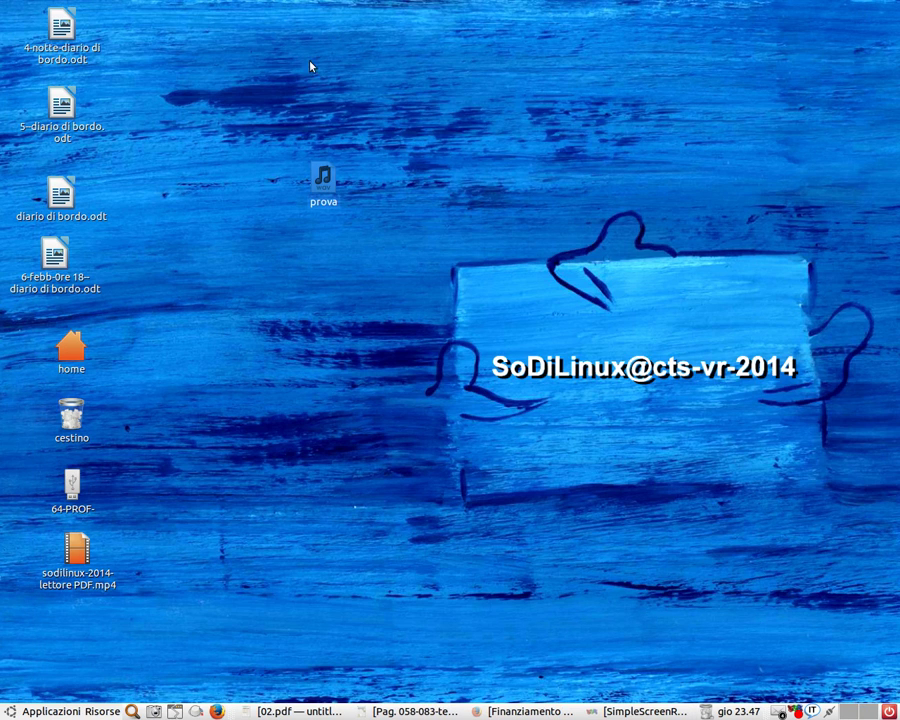
Move the prova audio file below sodilinux-2014-lettore PDF.mp4 on the desktop, and briefly show Pag. 058-083-tec01.pdf before minimizing it.
{"action": "left_click_drag", "start_coordinate": [340, 190], "coordinate": [73, 633]}
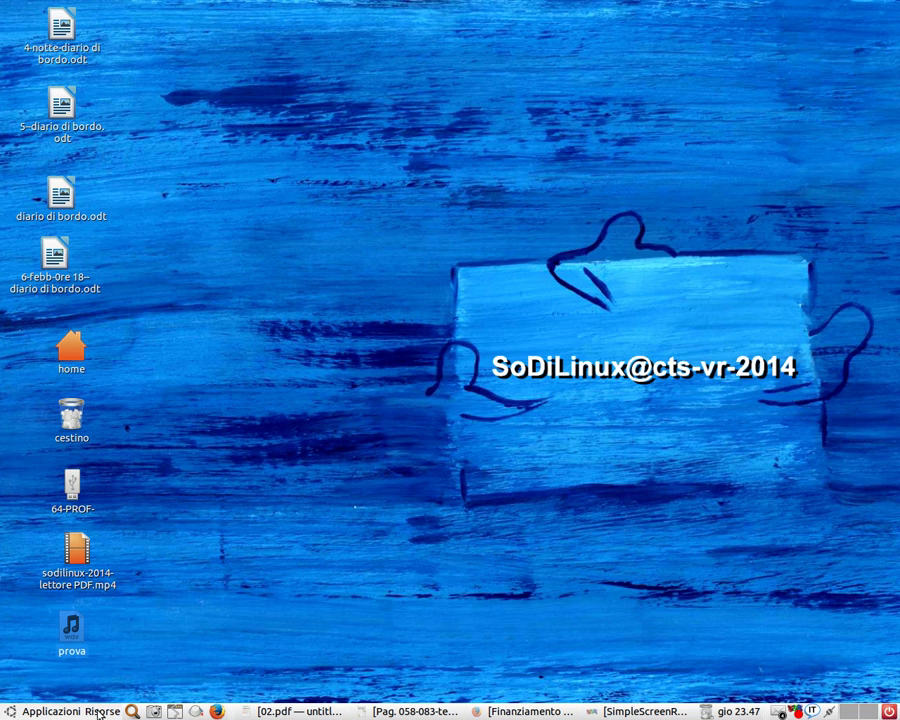
{"action": "left_click", "coordinate": [458, 711]}
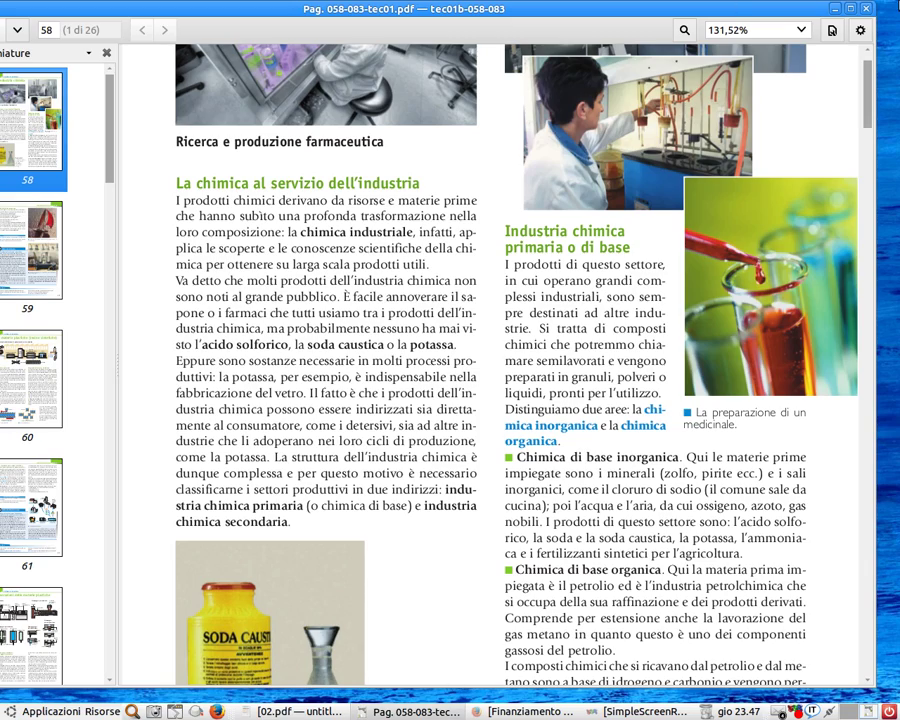
{"action": "left_click", "coordinate": [835, 8]}
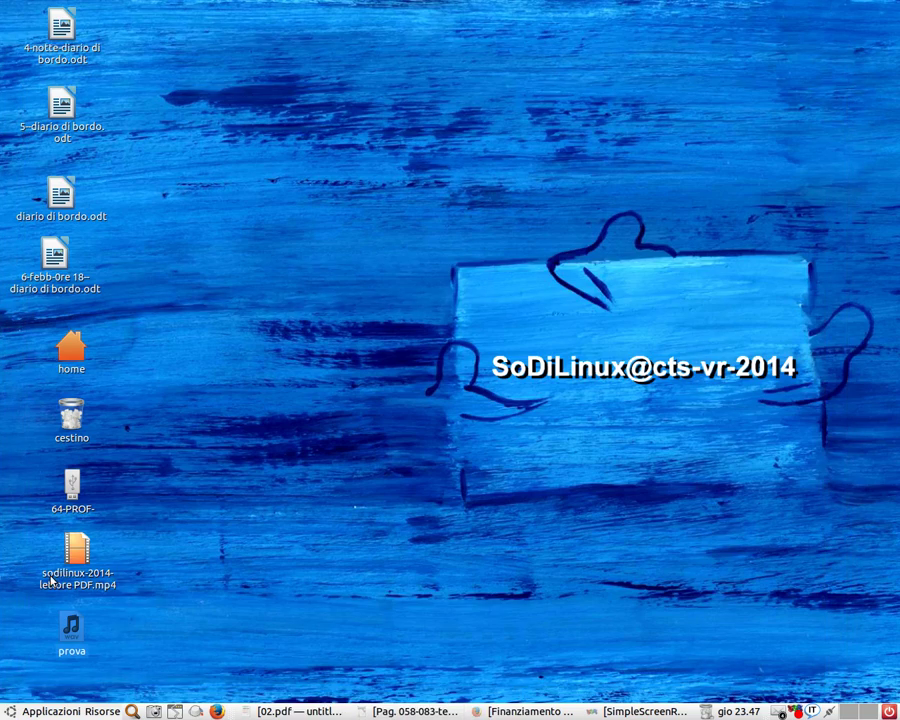
Examine the installed applications listed under Accesso universale, Didattica with its Elenco alfabetico, and Utilità.
{"action": "left_click", "coordinate": [75, 706]}
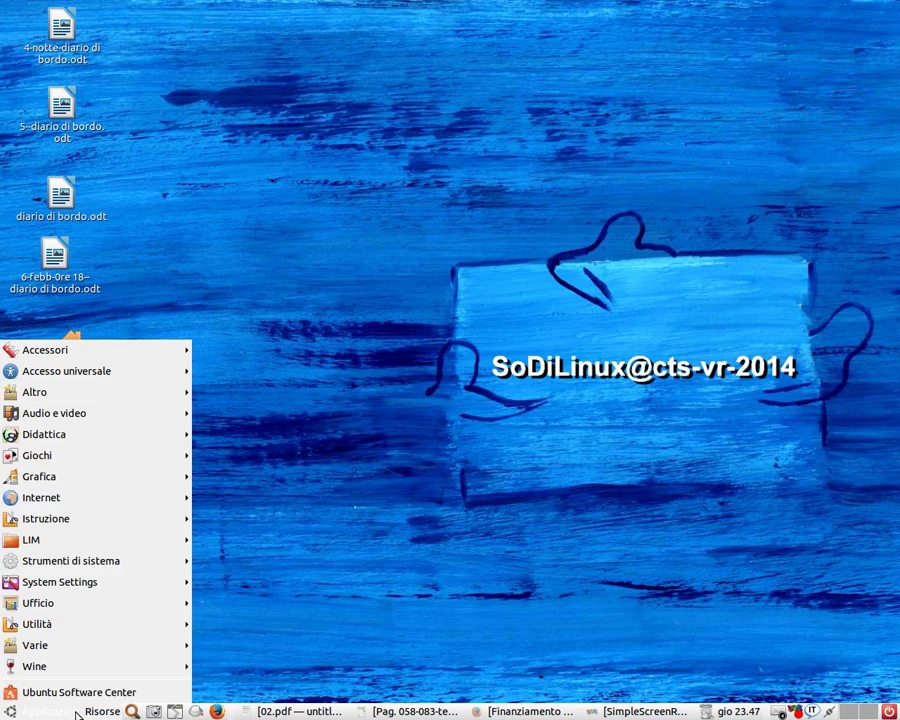
{"action": "mouse_move", "coordinate": [99, 381]}
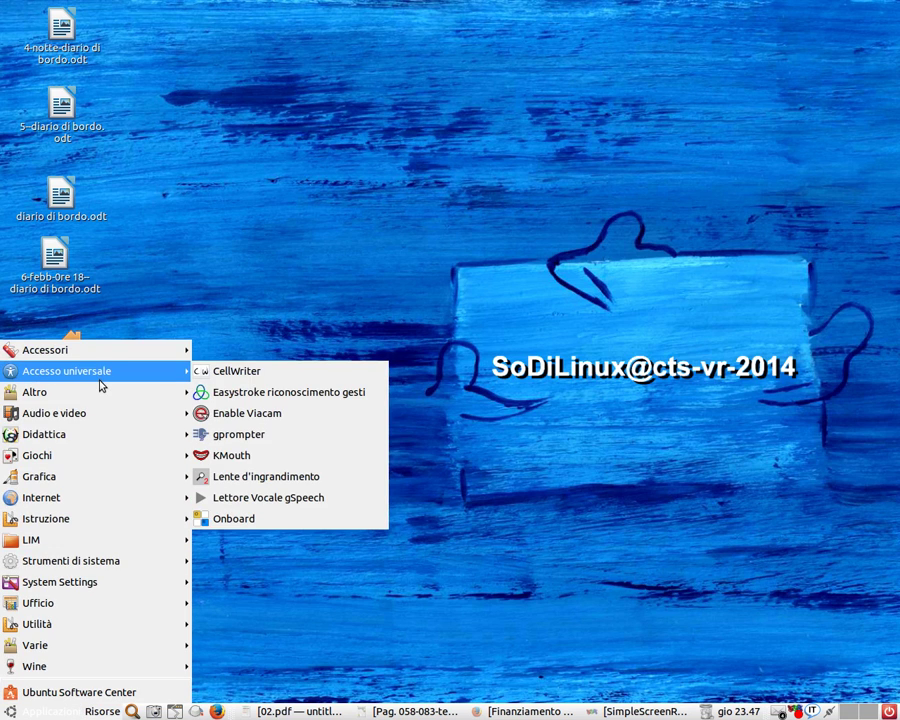
{"action": "mouse_move", "coordinate": [93, 440]}
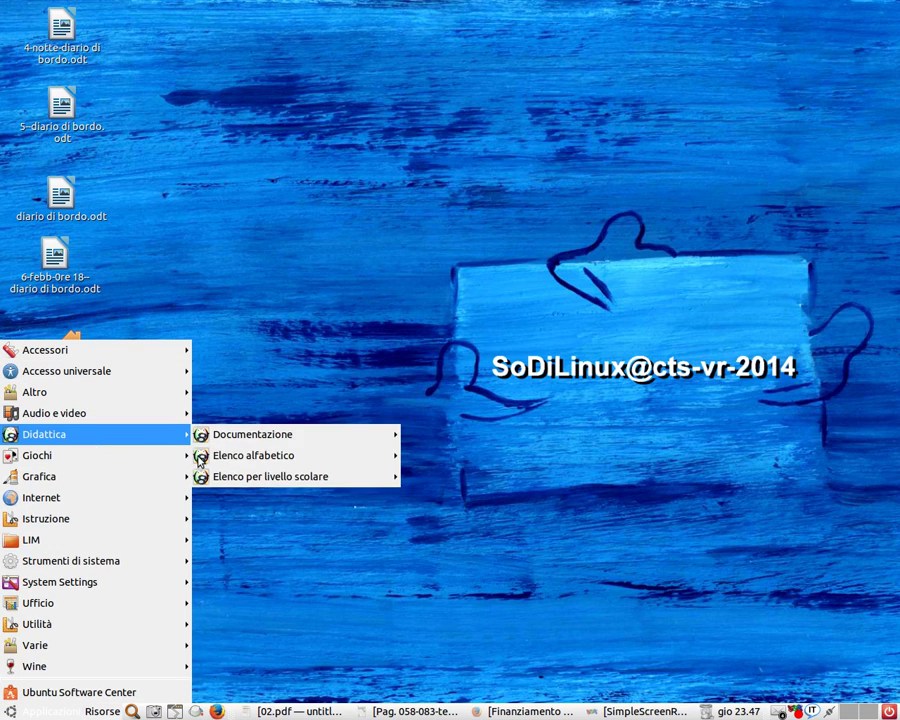
{"action": "mouse_move", "coordinate": [327, 442]}
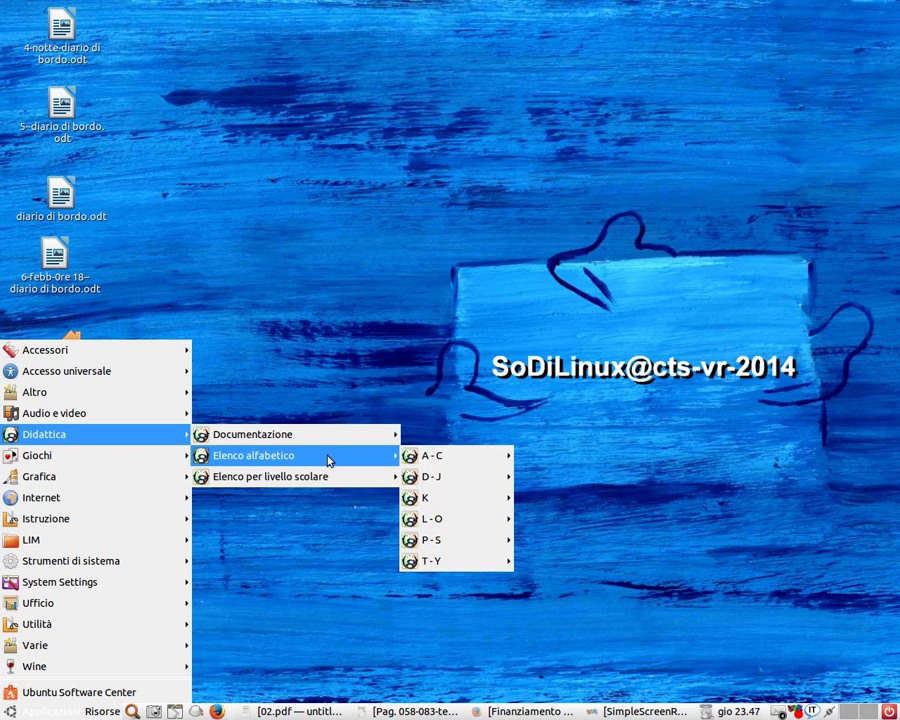
{"action": "mouse_move", "coordinate": [405, 477]}
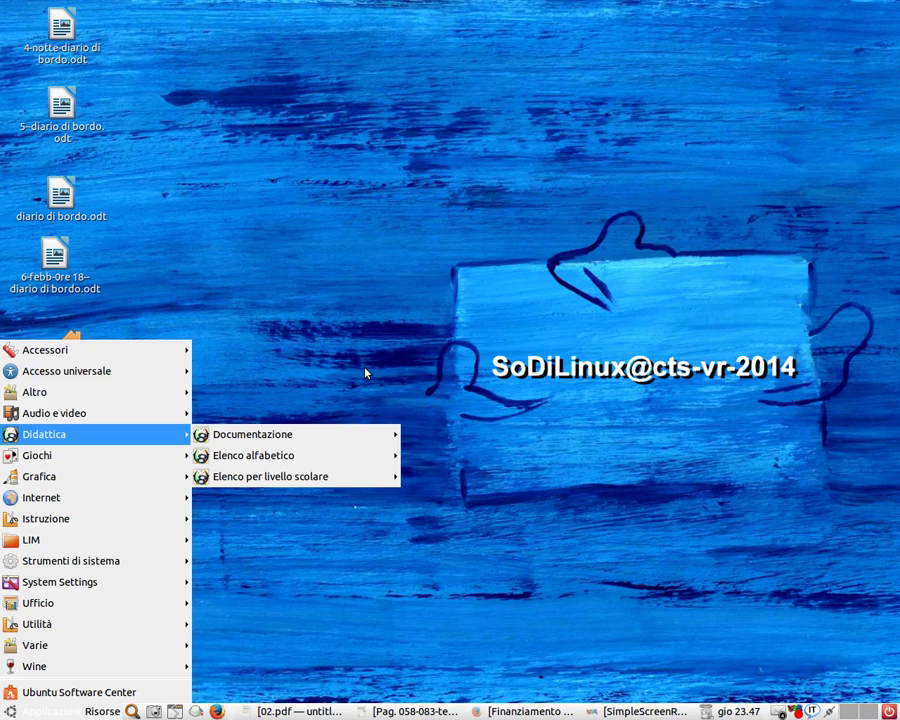
{"action": "left_click", "coordinate": [335, 249]}
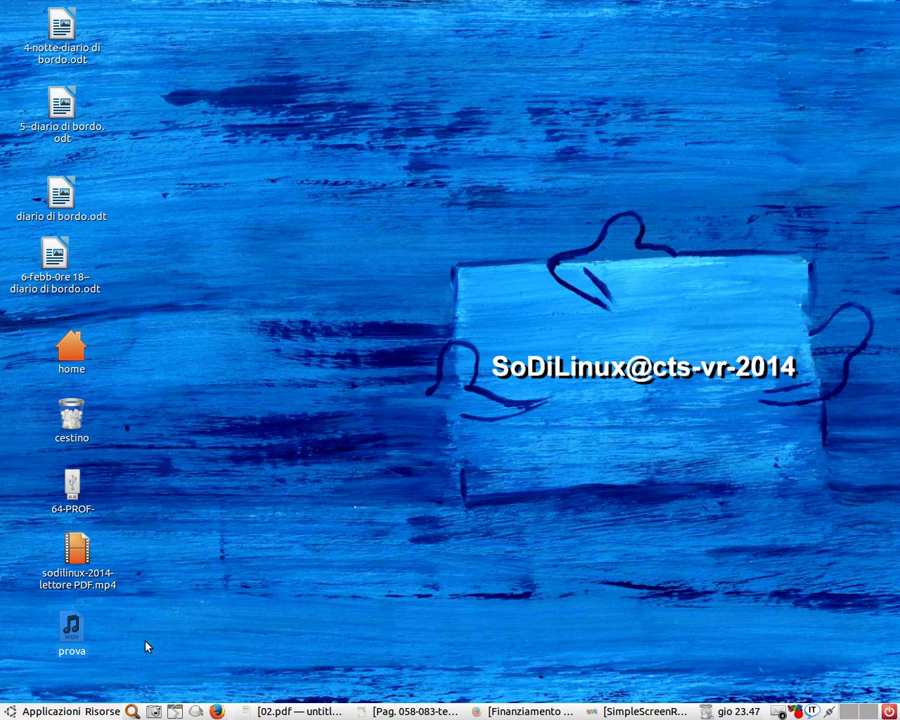
{"action": "left_click", "coordinate": [28, 713]}
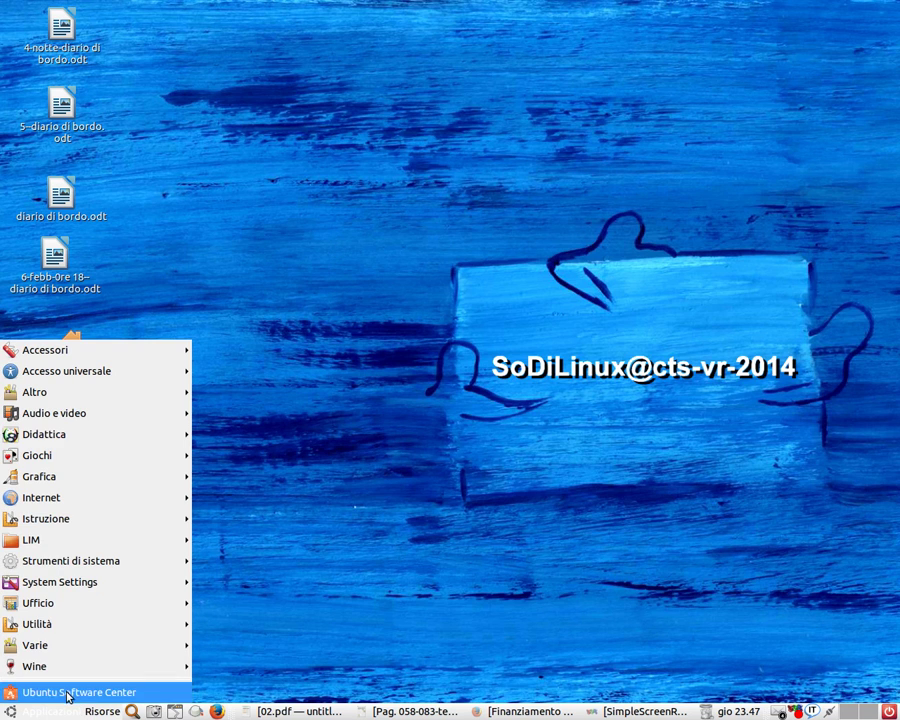
{"action": "mouse_move", "coordinate": [83, 632]}
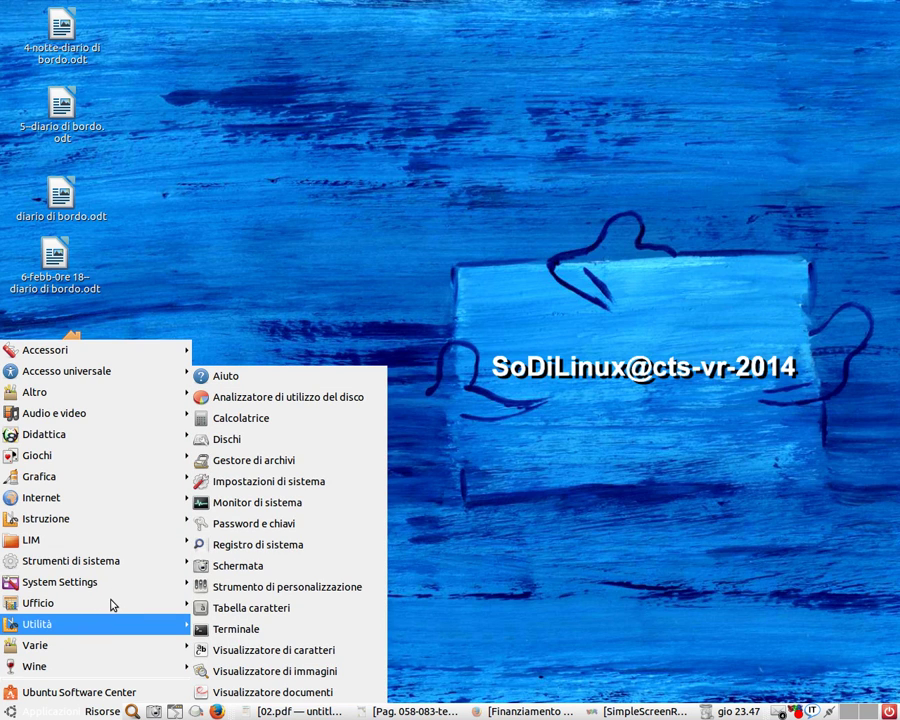
{"action": "left_click", "coordinate": [806, 711]}
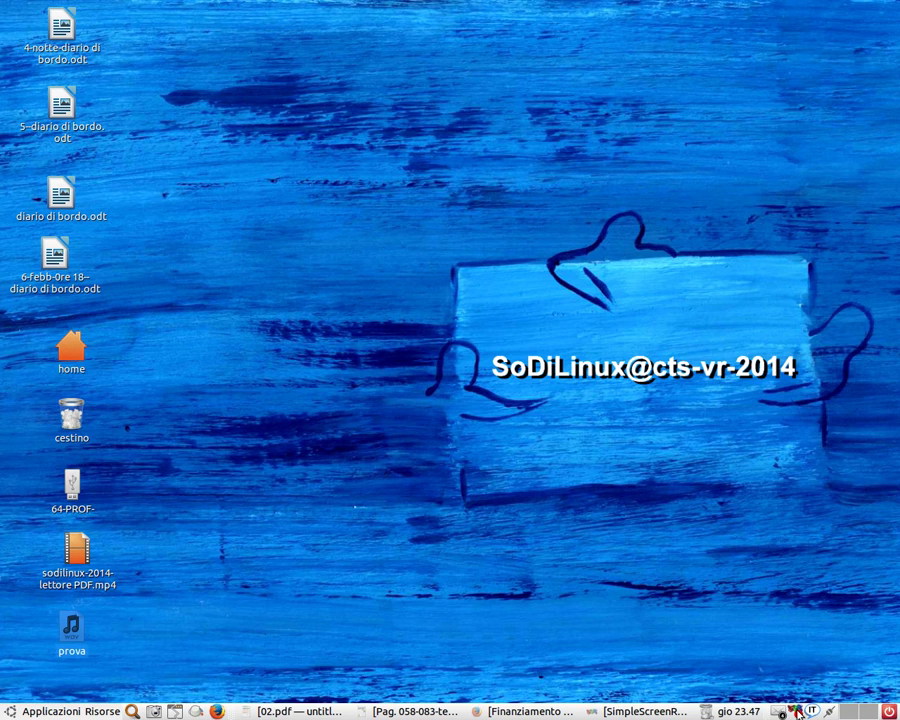